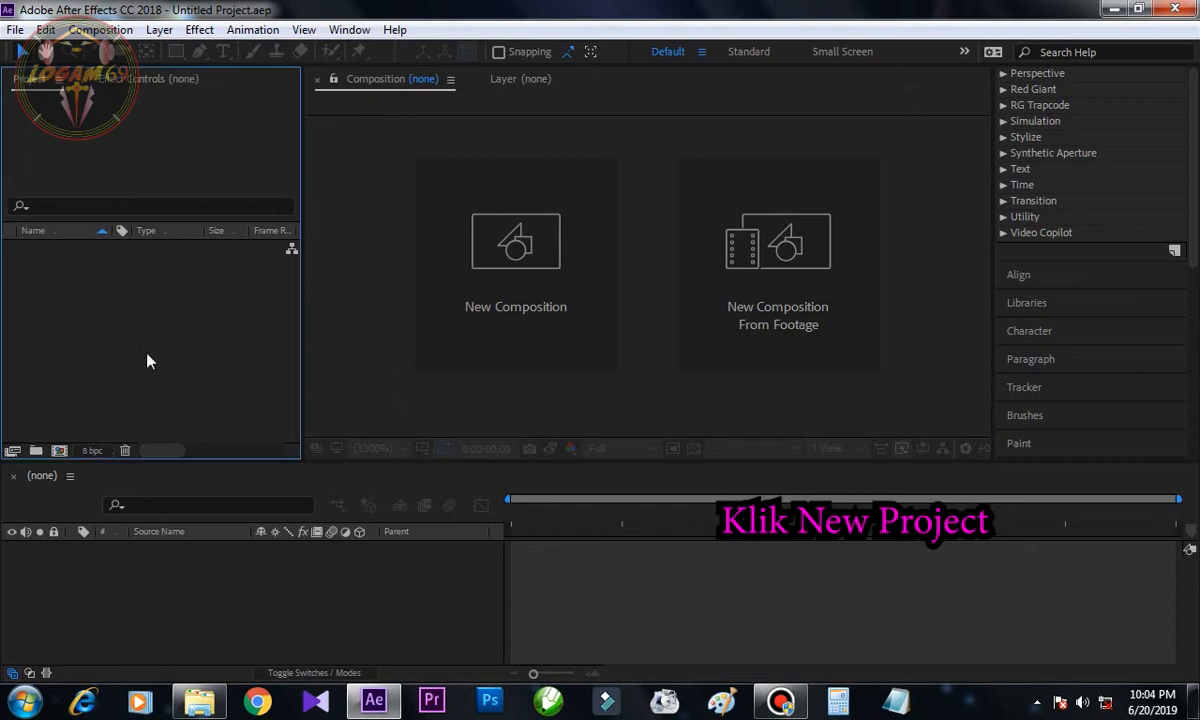
Import the landscape video of the two seated men from the bodoran folder as footage and create a composition from it
right_click(75, 316)
mouse_move(186, 413)
click(330, 409)
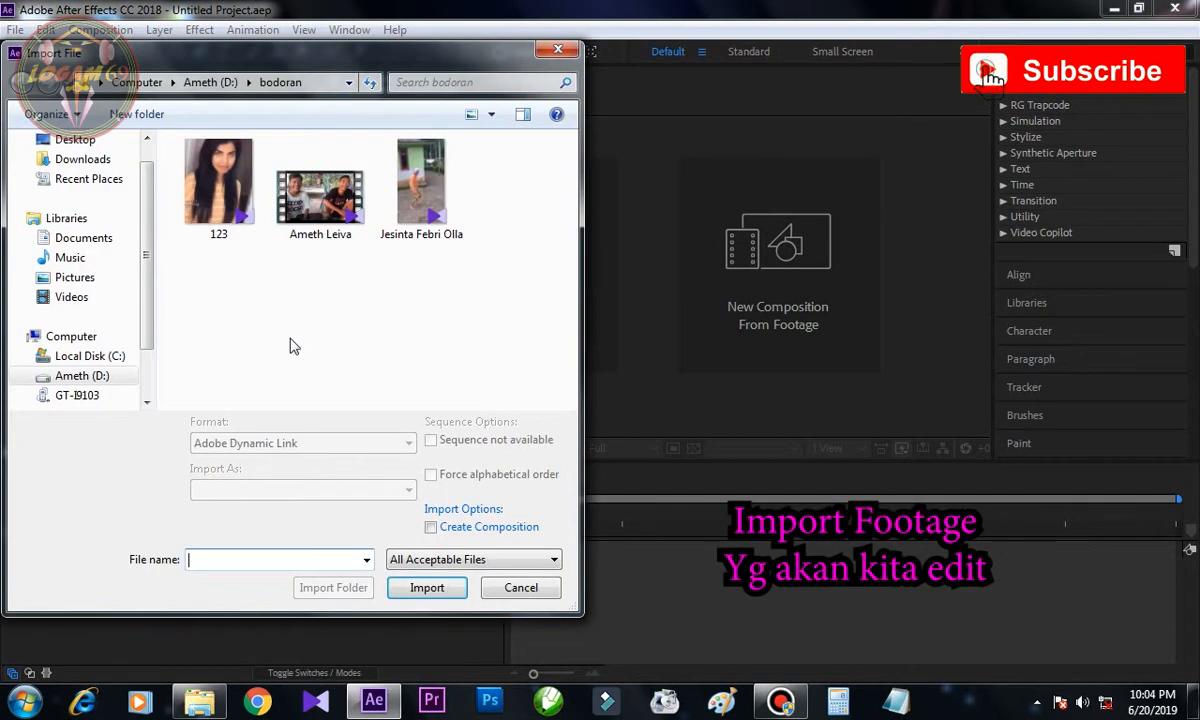
click(357, 220)
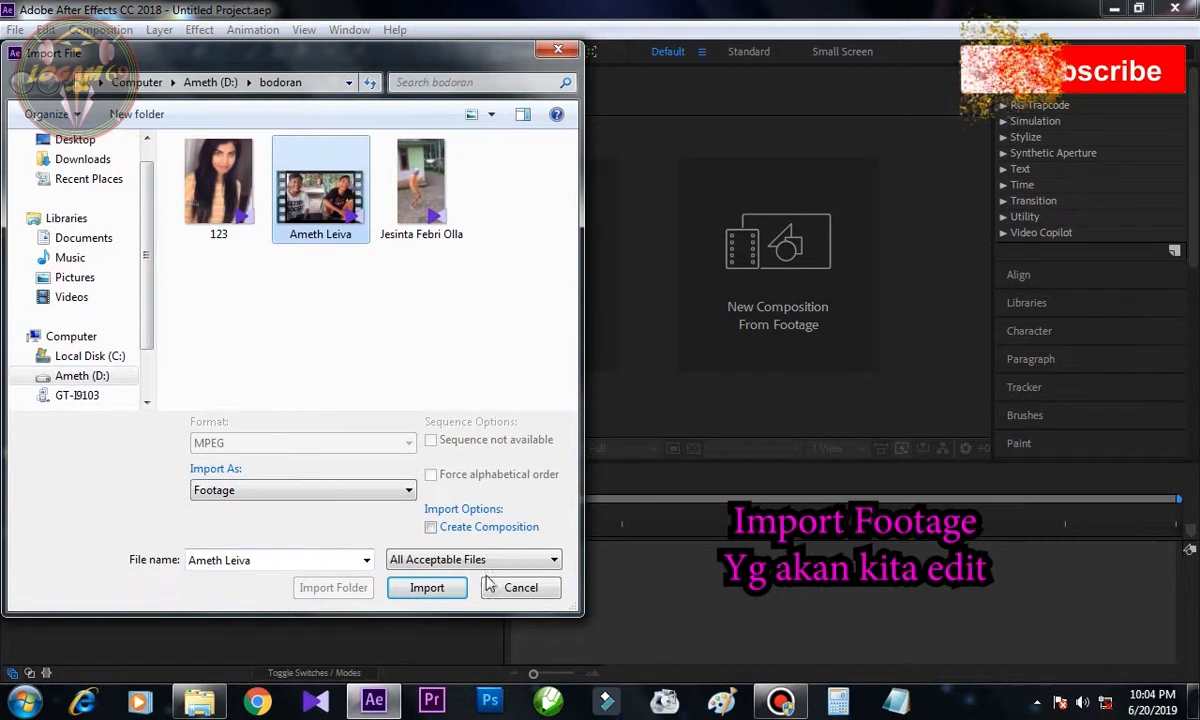
click(427, 587)
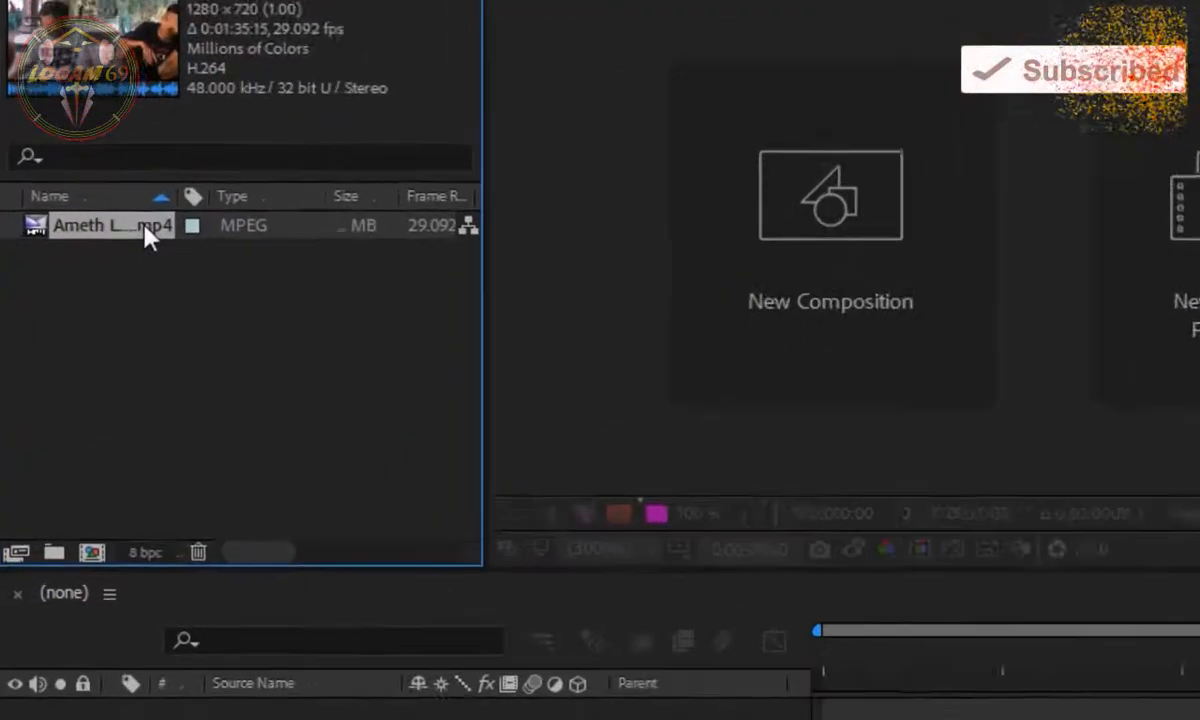
drag(97, 250, 113, 385)
drag(205, 468, 116, 601)
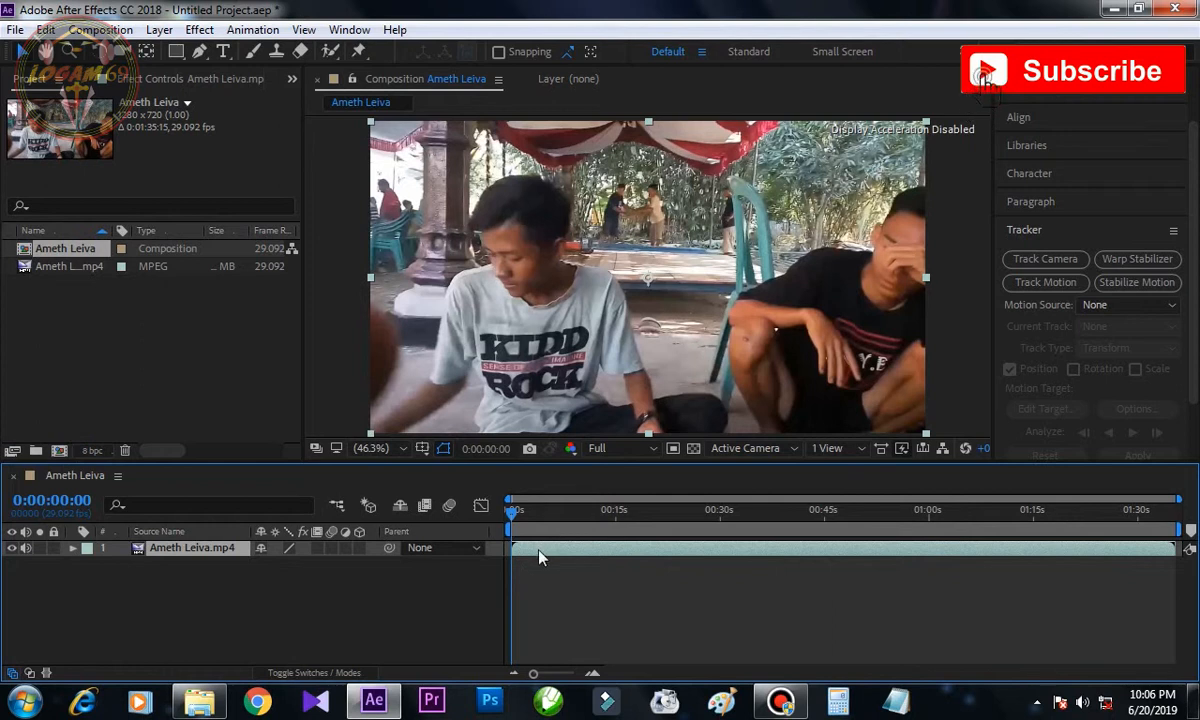
Play the clip, start the work area at 0:00:01:25 and trim the composition to it
click(510, 578)
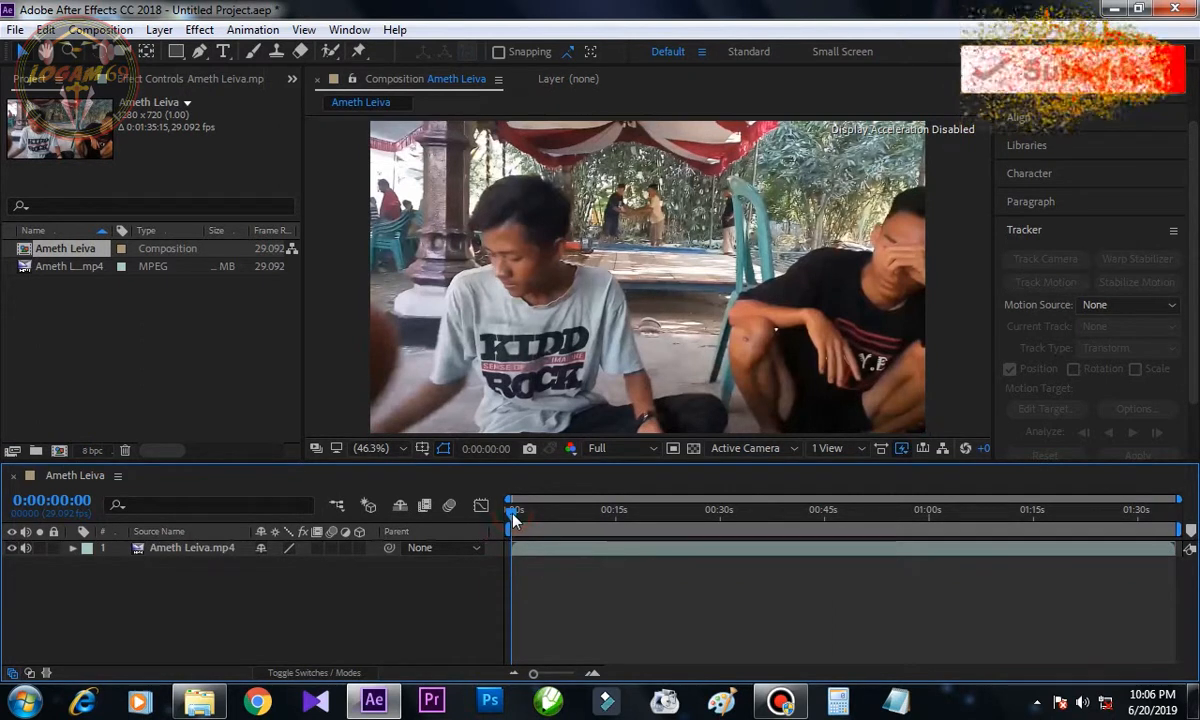
key(space)
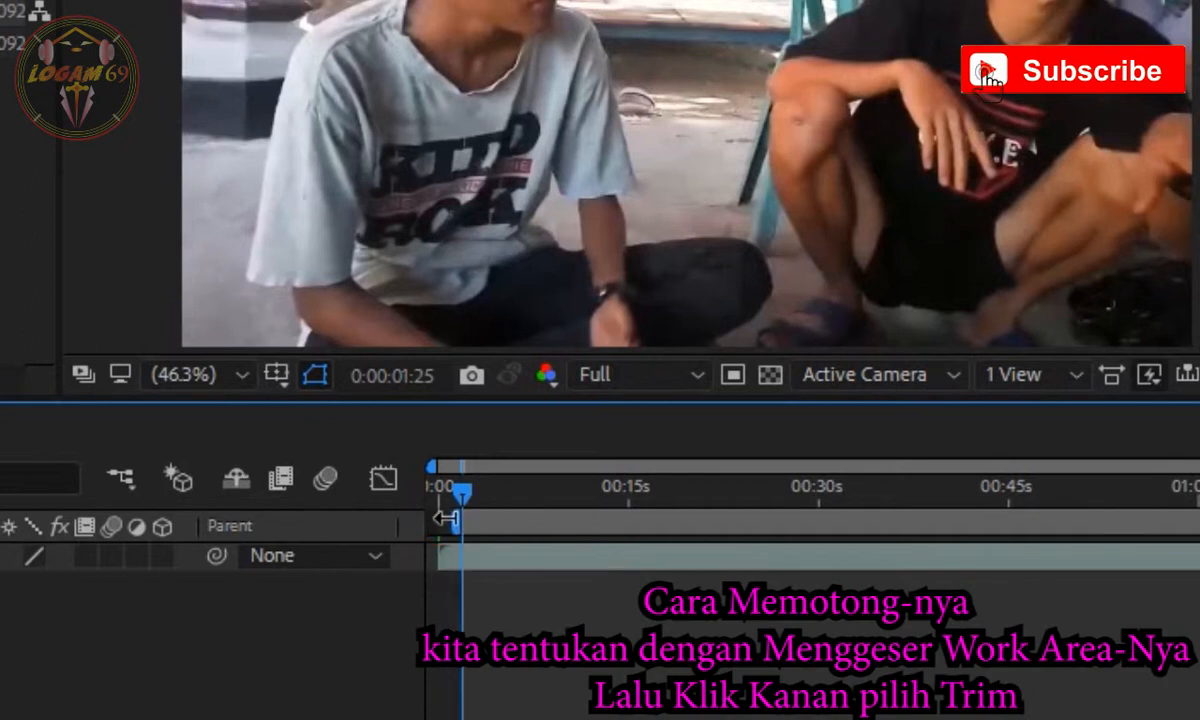
drag(436, 465, 443, 464)
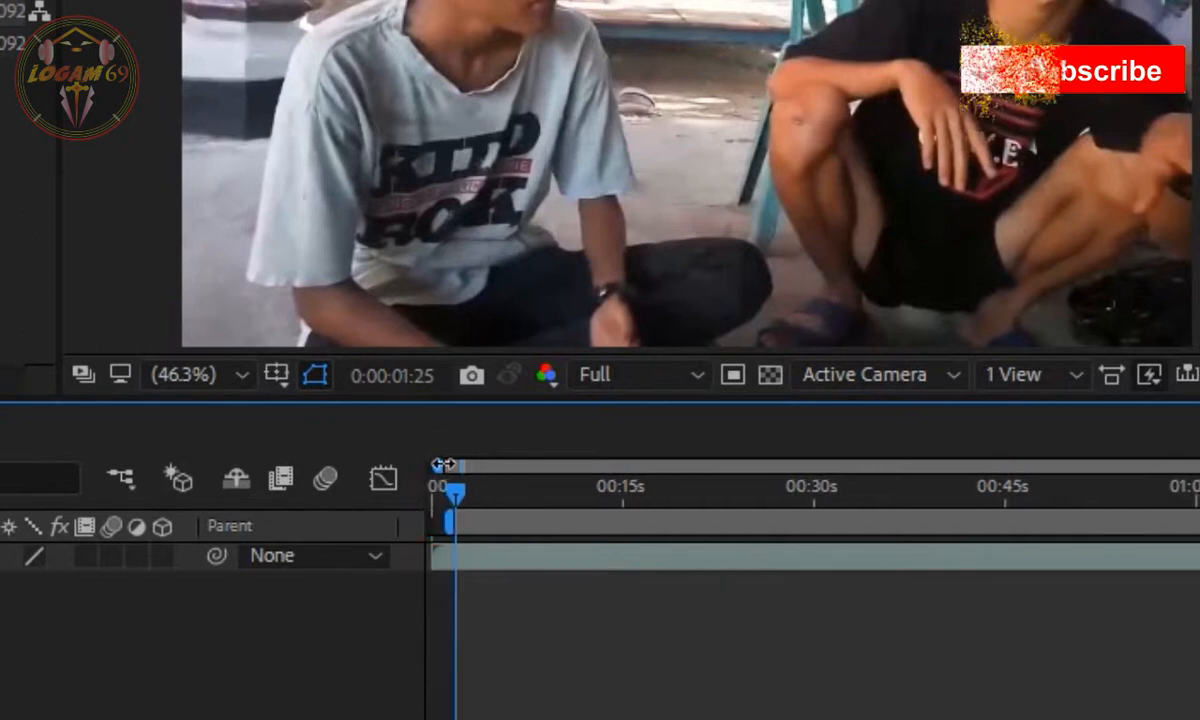
right_click(457, 540)
click(537, 641)
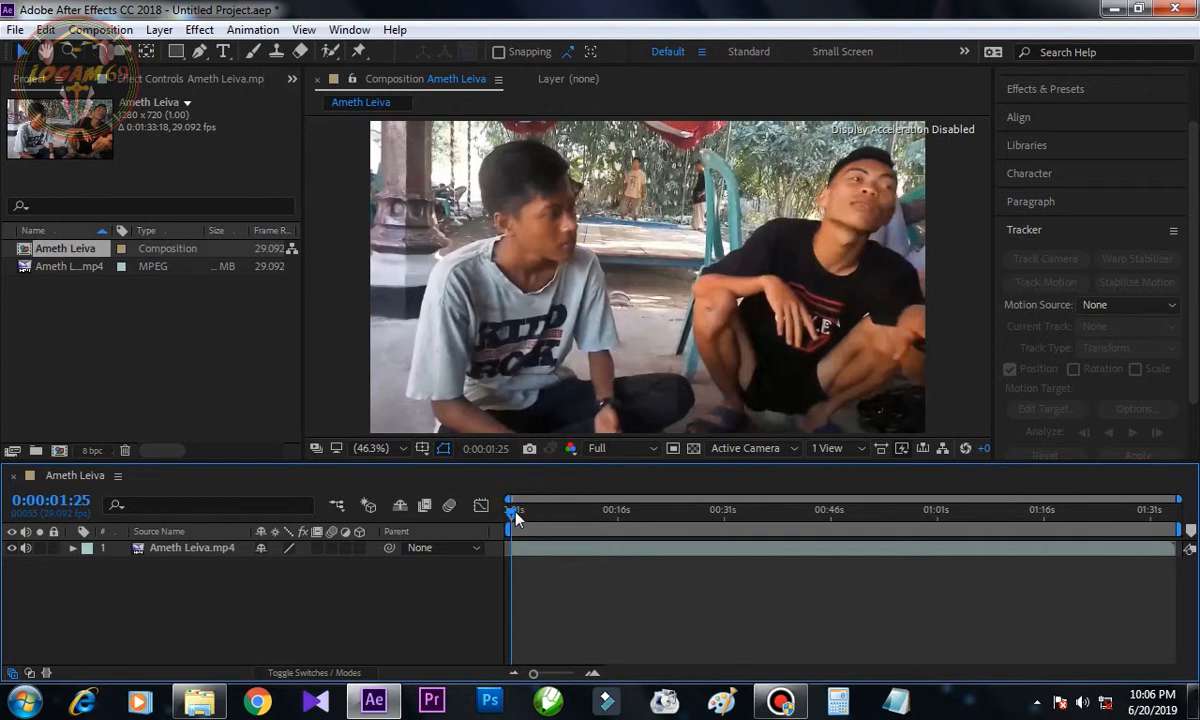
Play on to 0:00:16:14, end the work area there and trim the composition to it
key(space)
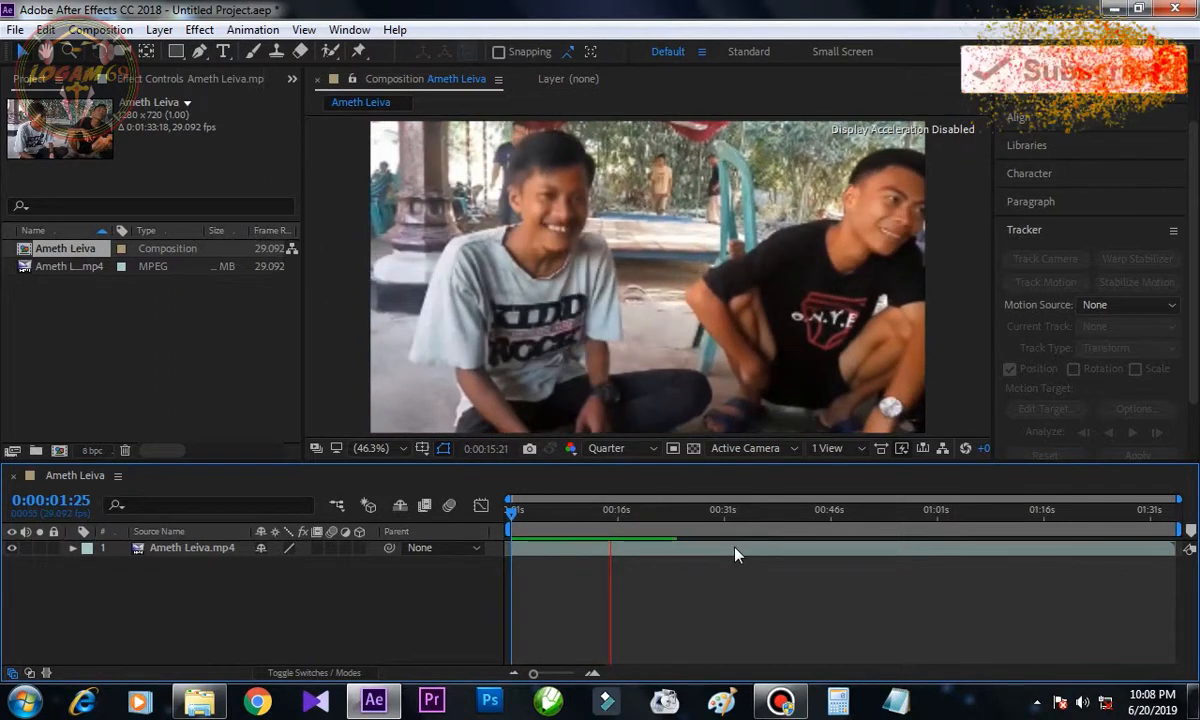
key(space)
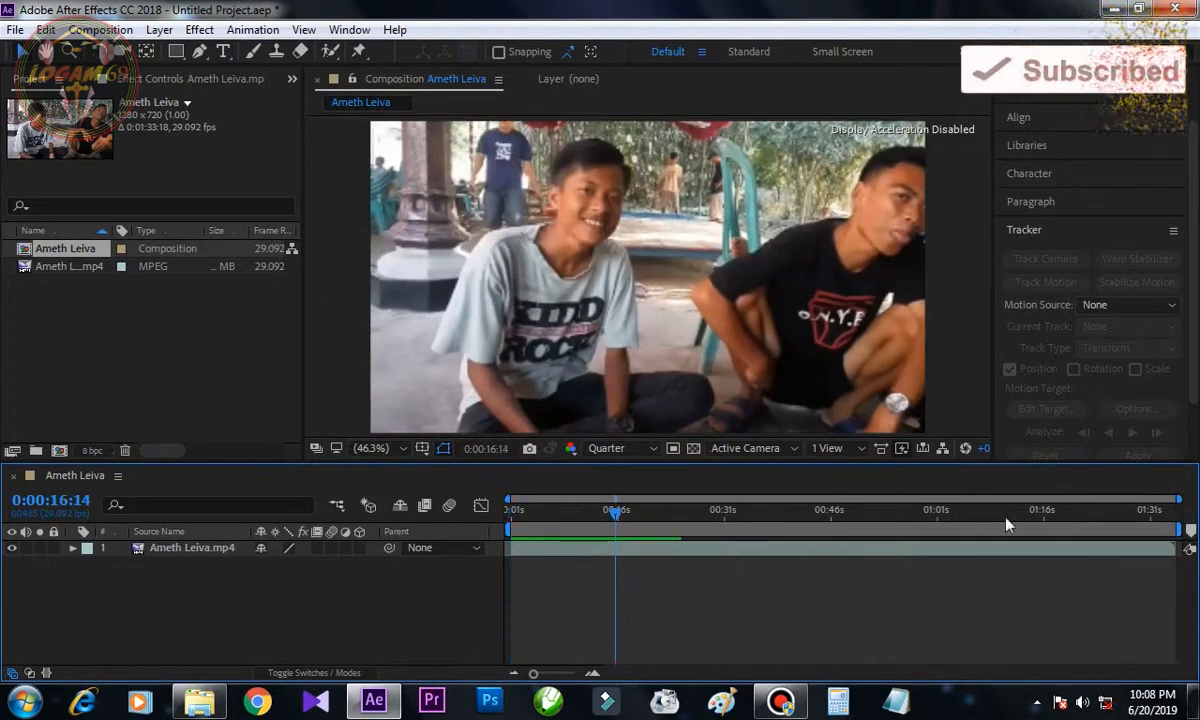
drag(1183, 530, 663, 530)
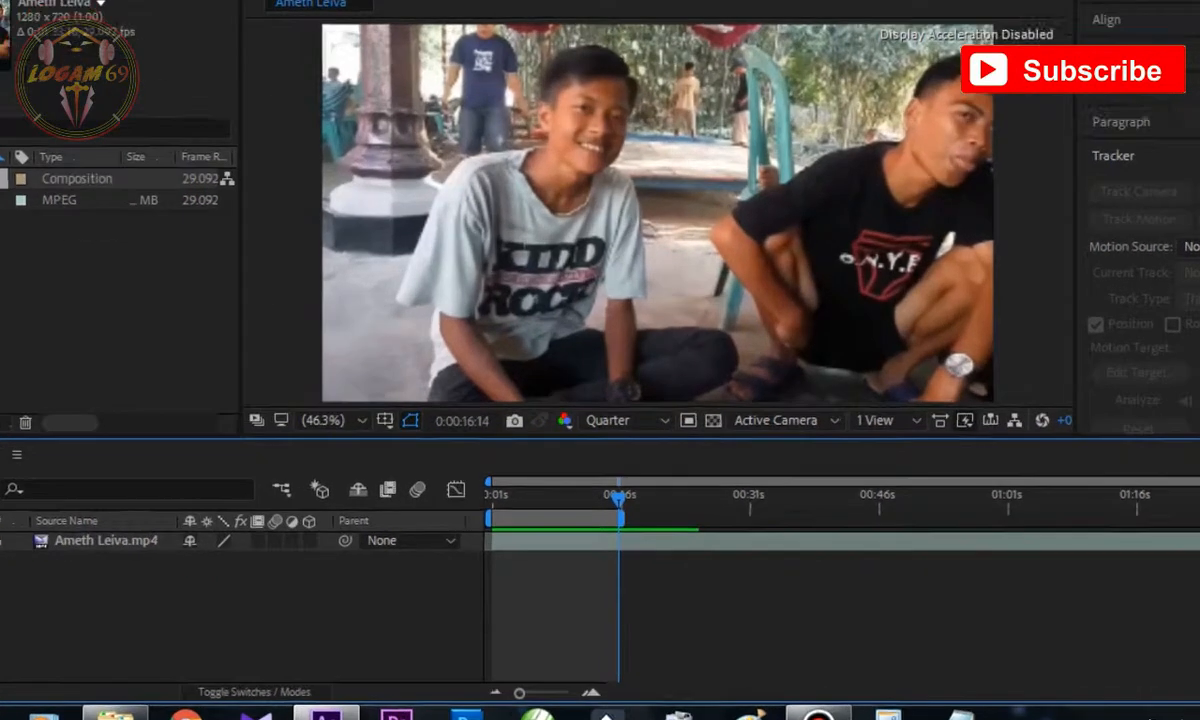
drag(1179, 500, 806, 535)
drag(930, 508, 890, 512)
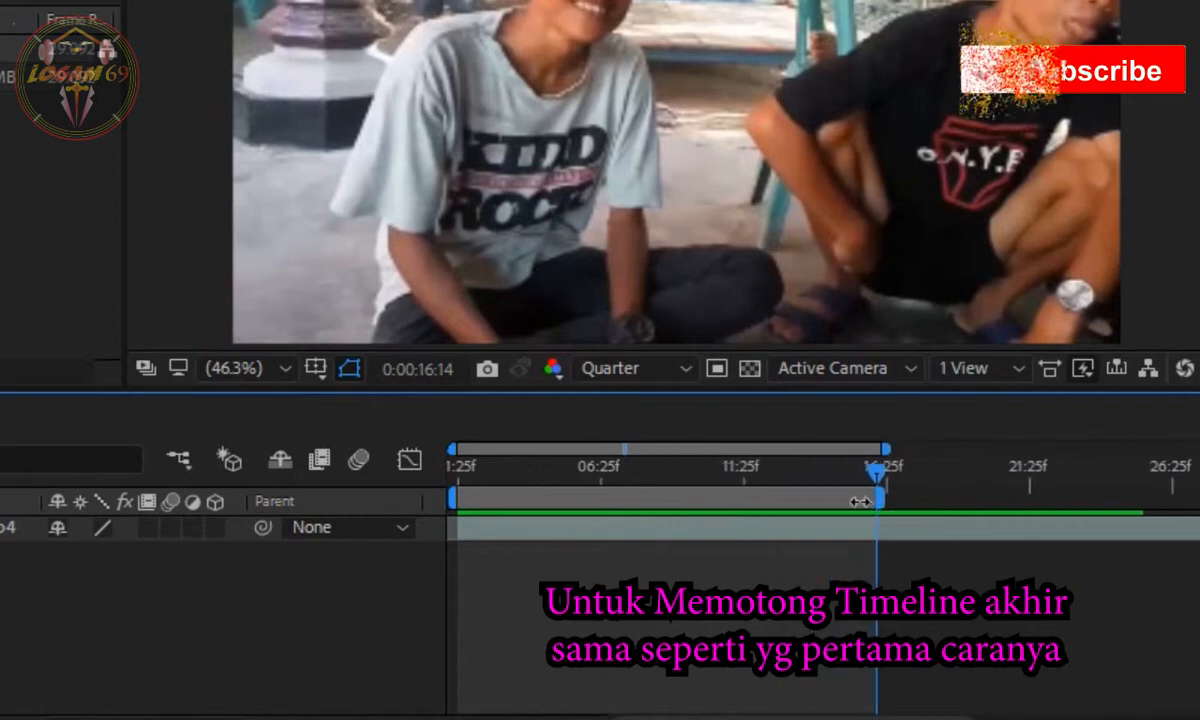
right_click(861, 503)
click(910, 588)
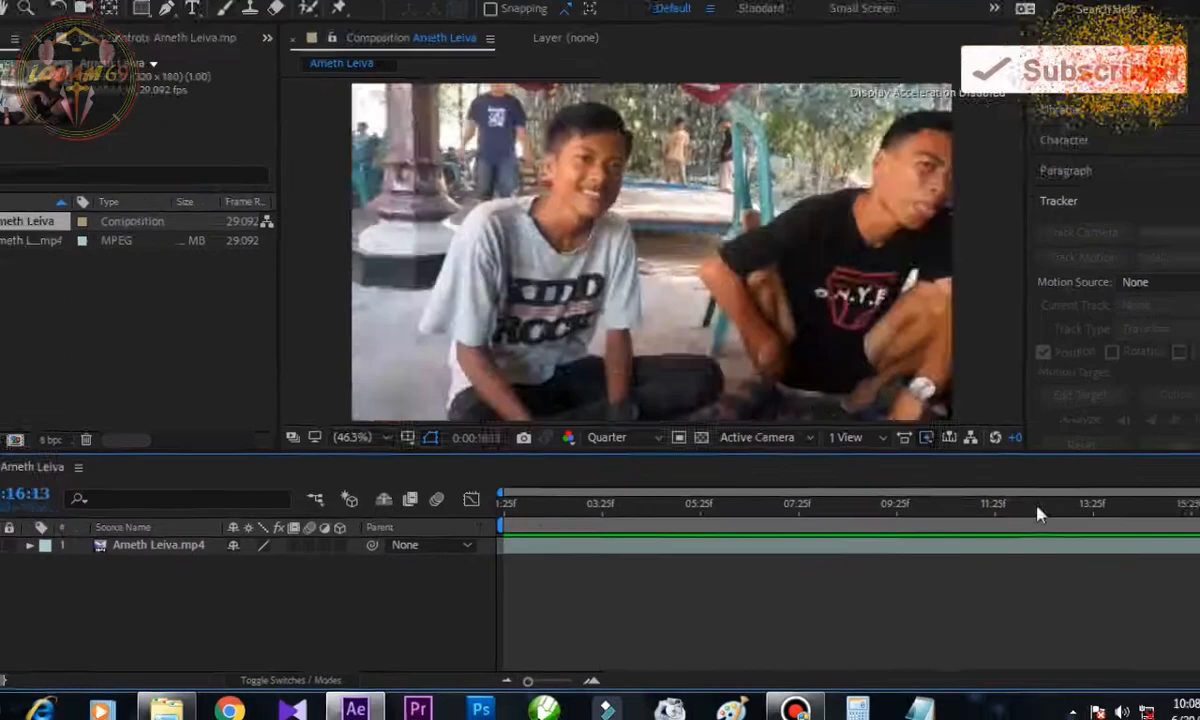
Preview the trimmed composition from its start and return the playhead to the beginning
drag(1037, 514, 469, 524)
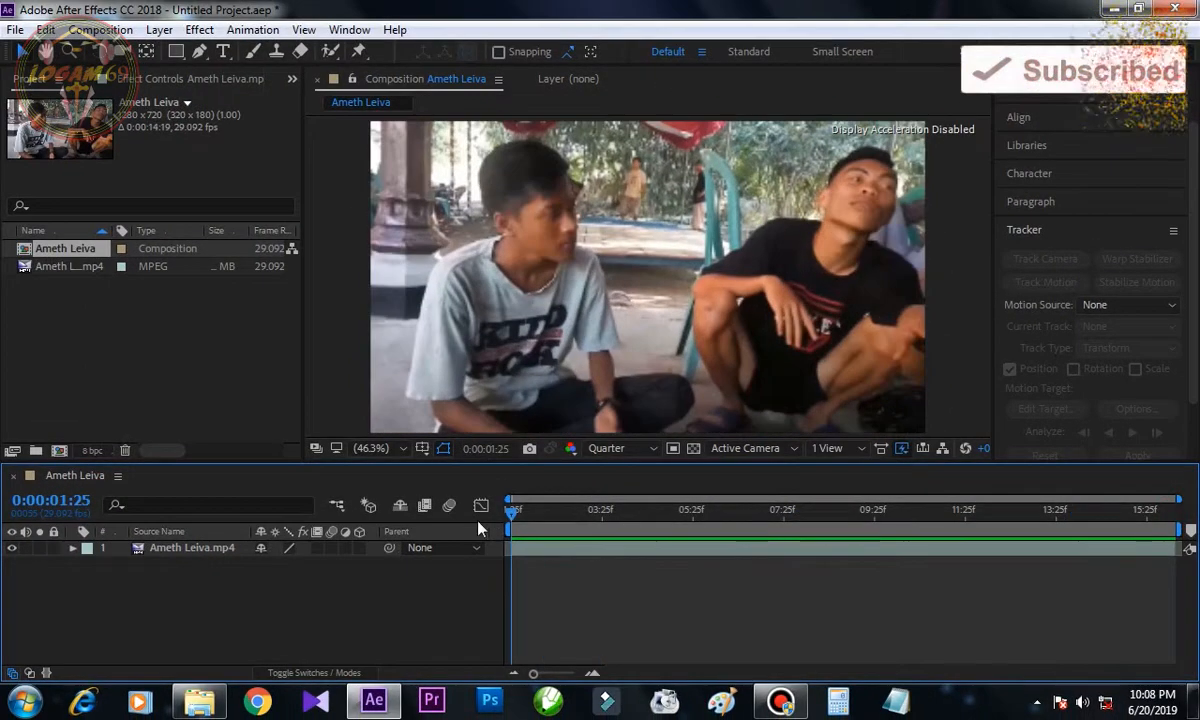
key(space)
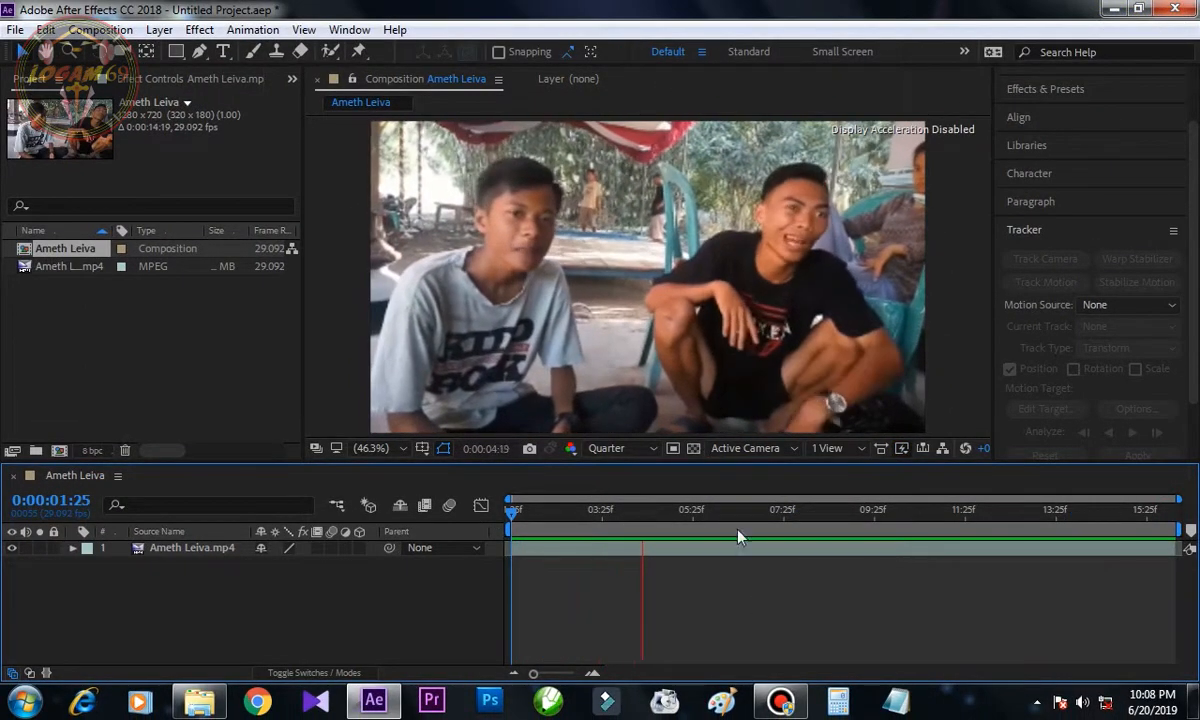
key(space)
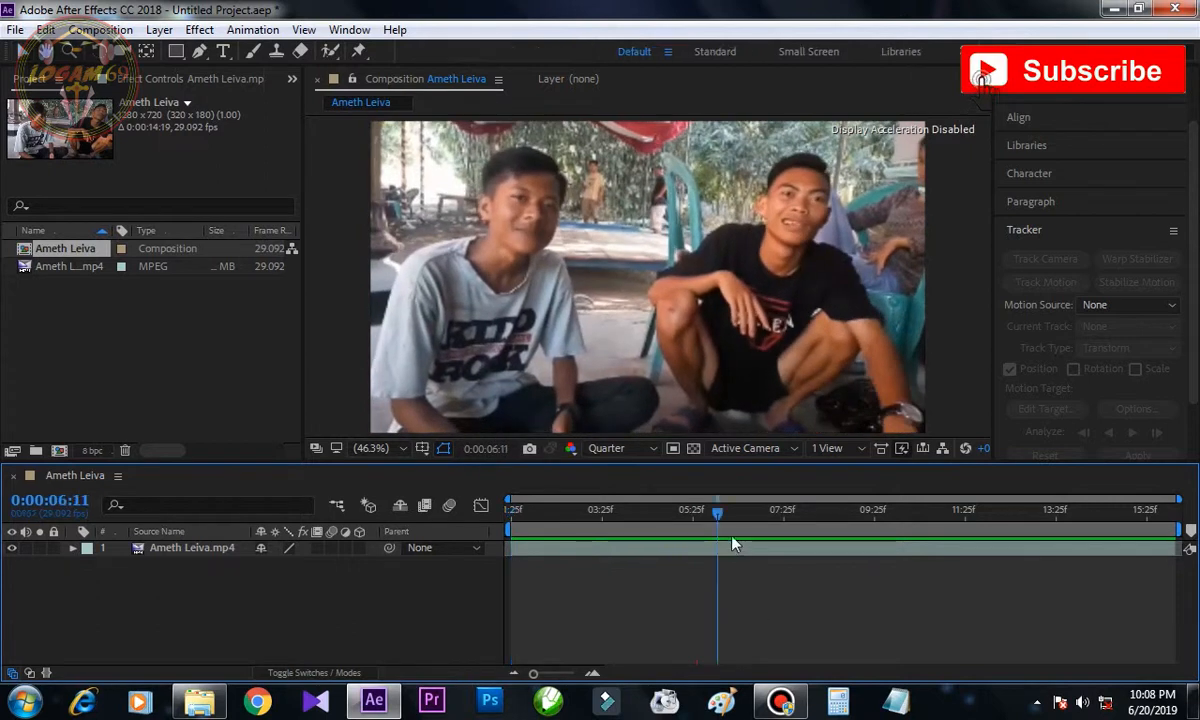
drag(716, 518, 490, 543)
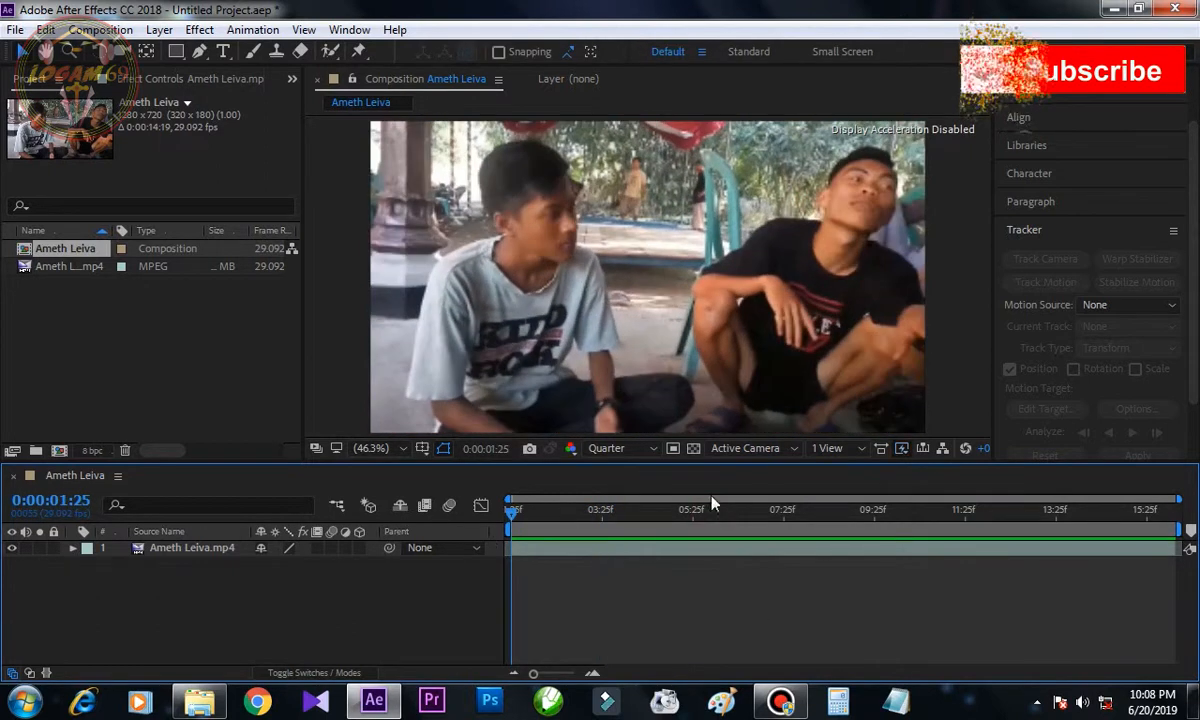
Start Track Motion on the video layer
click(246, 611)
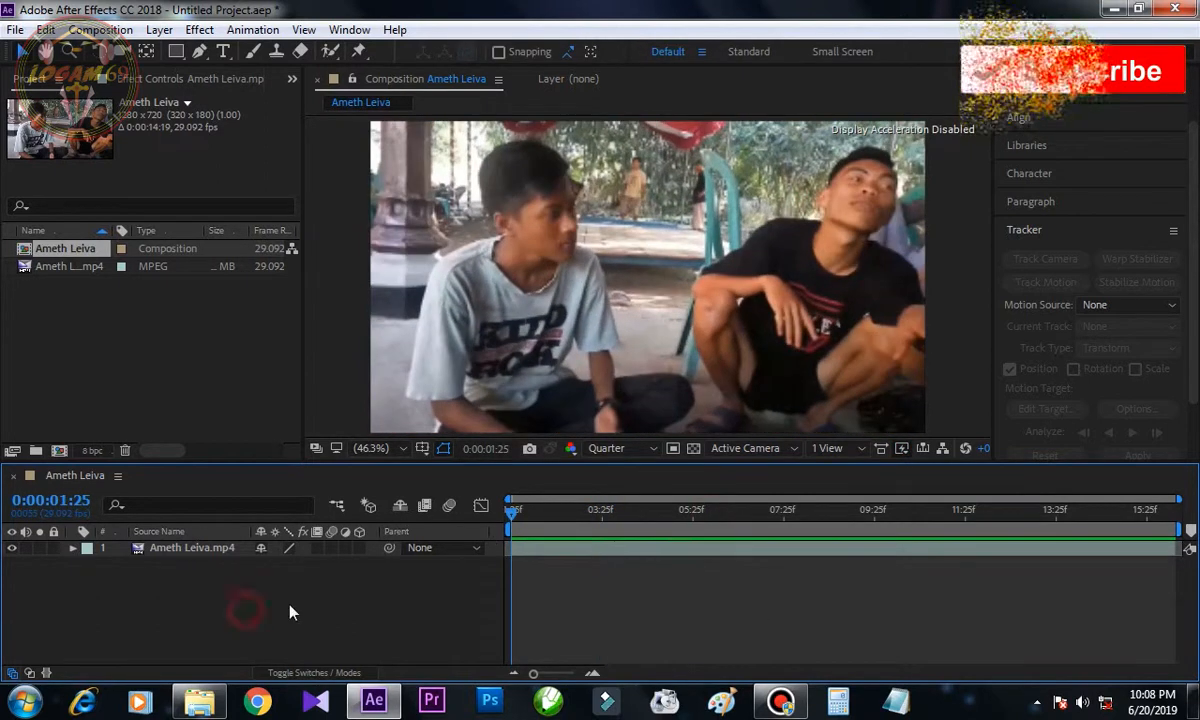
click(193, 550)
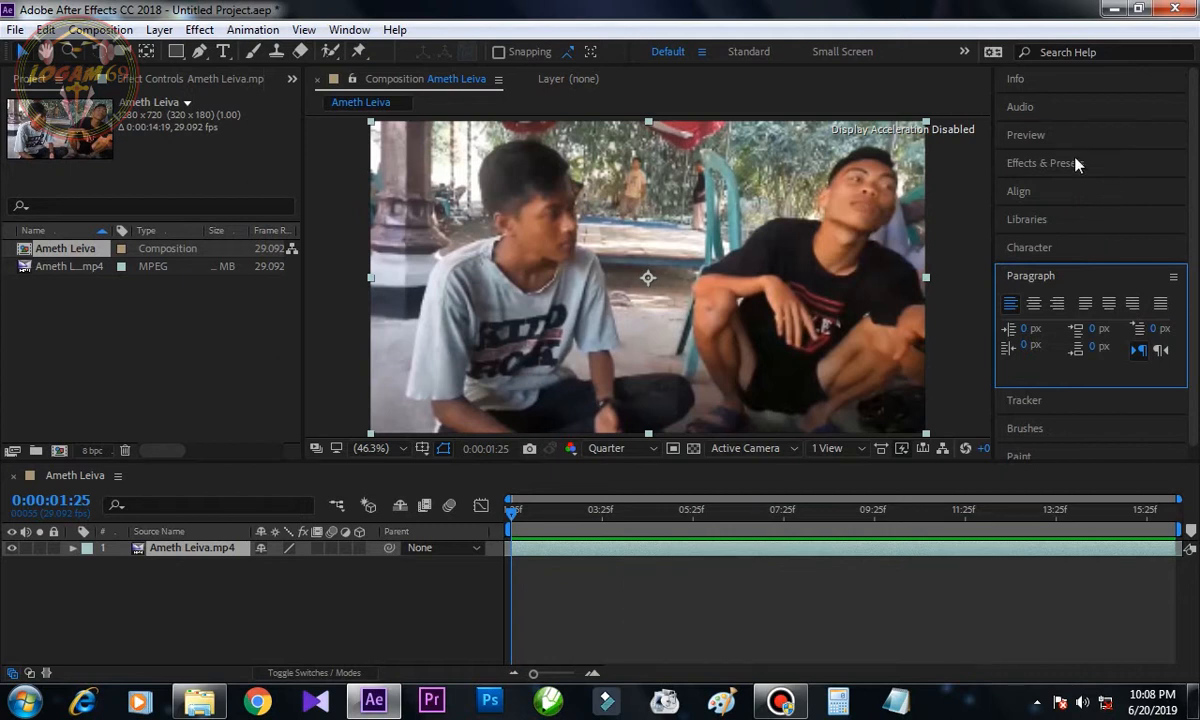
click(1062, 402)
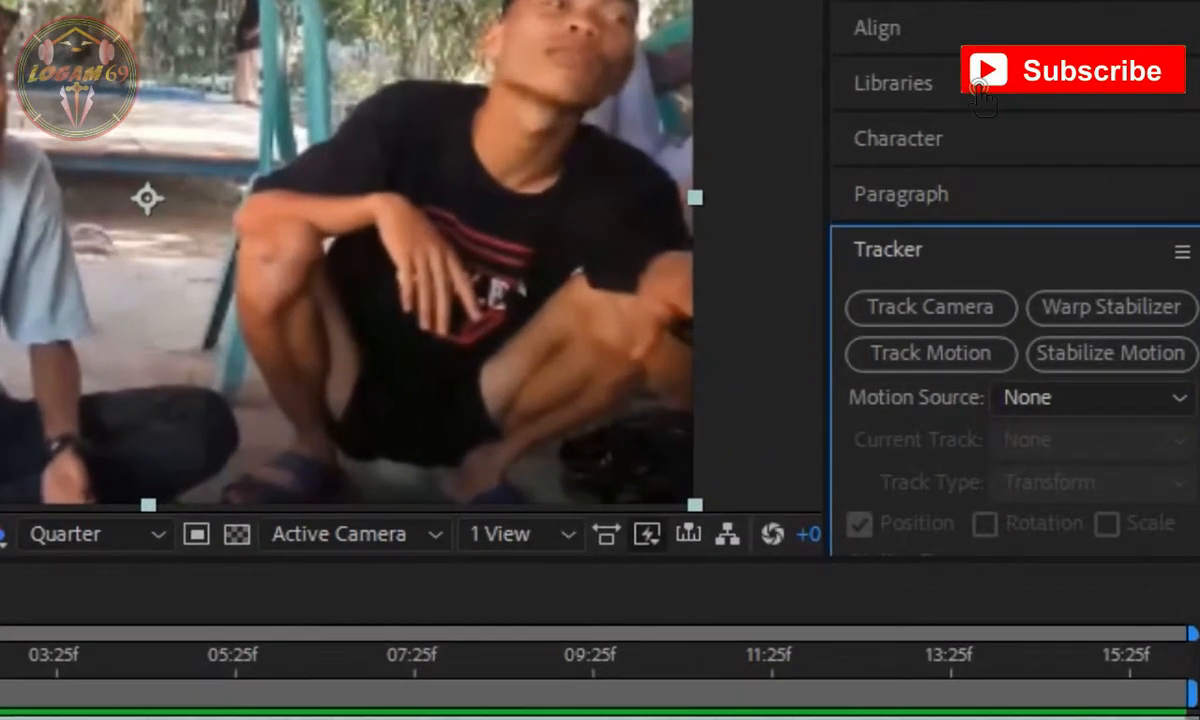
scroll(994, 171, down, 3)
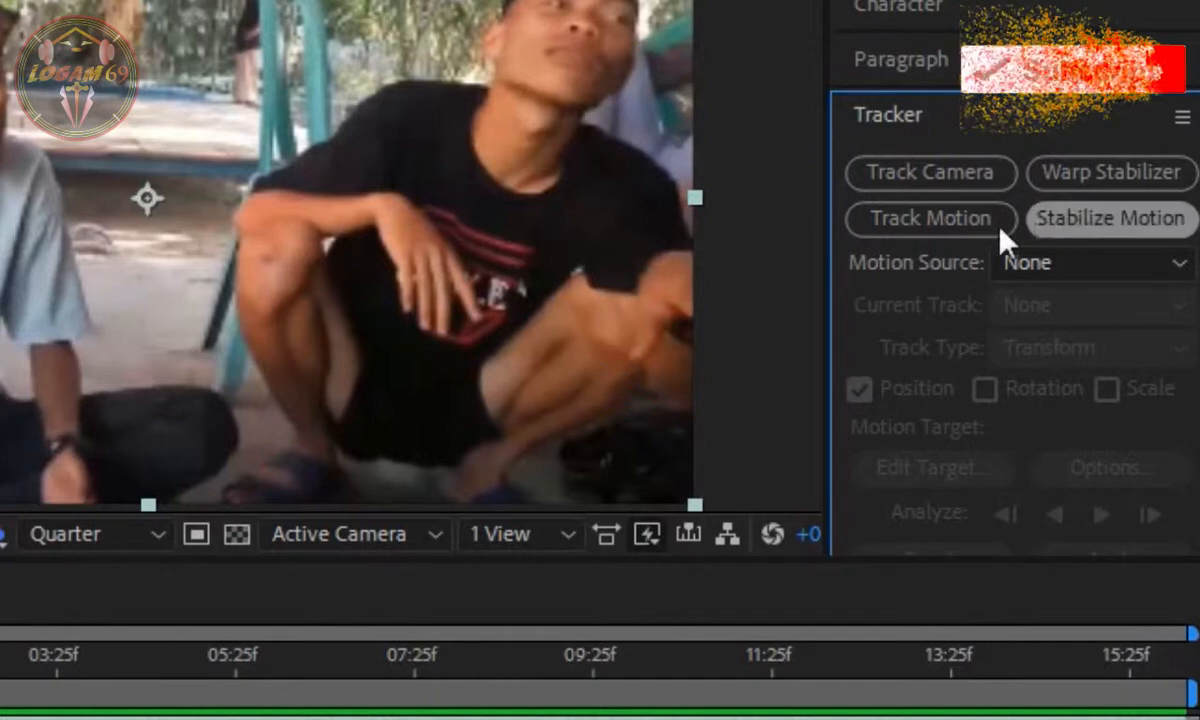
click(928, 222)
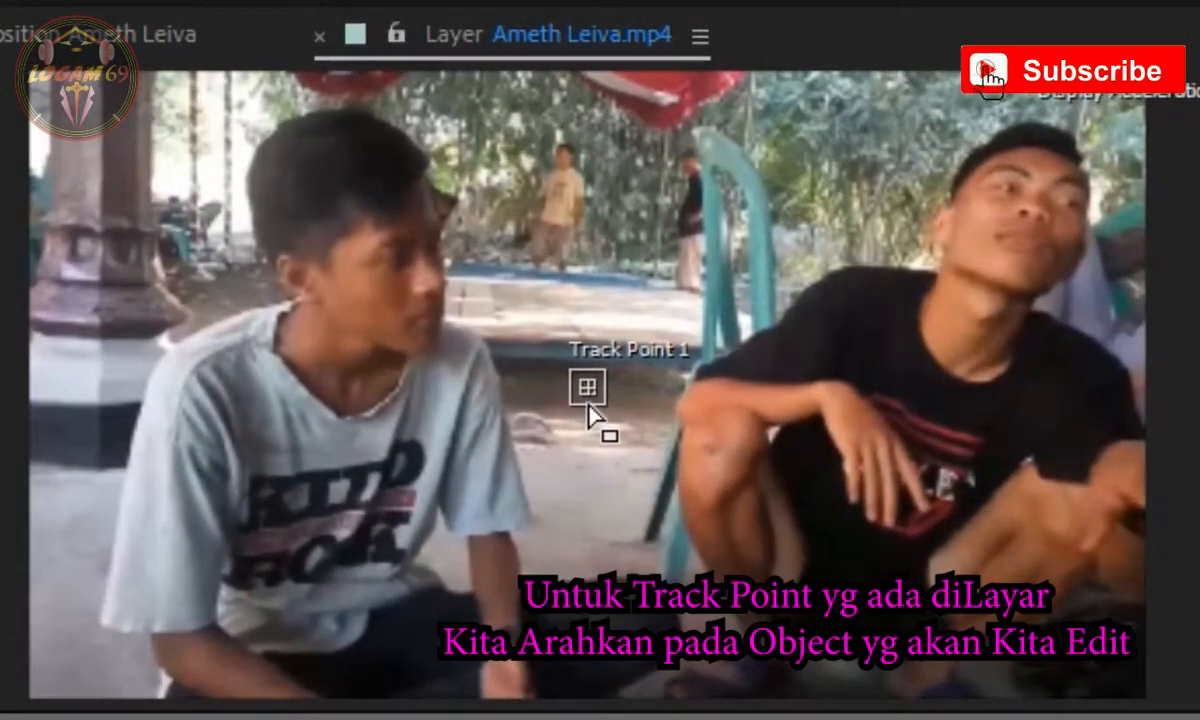
Enlarge the search and feature regions of Track Point 1 and place it on the eyebrow of the man in black
click(110, 468)
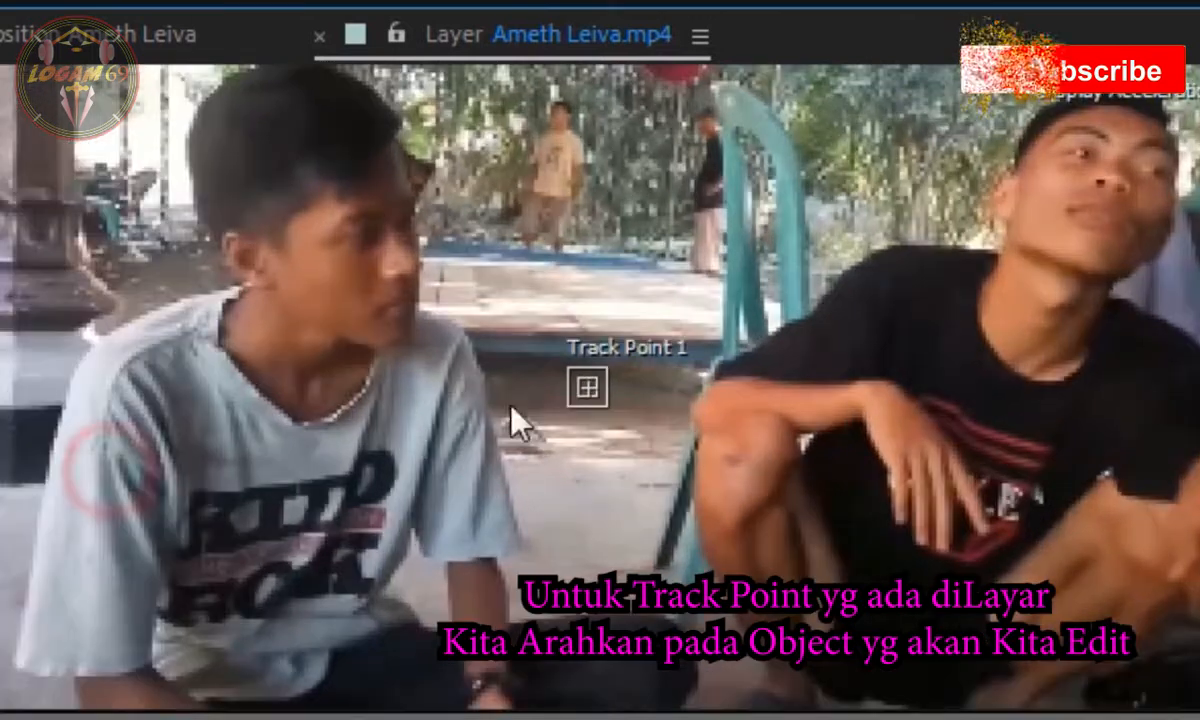
click(60, 715)
click(112, 514)
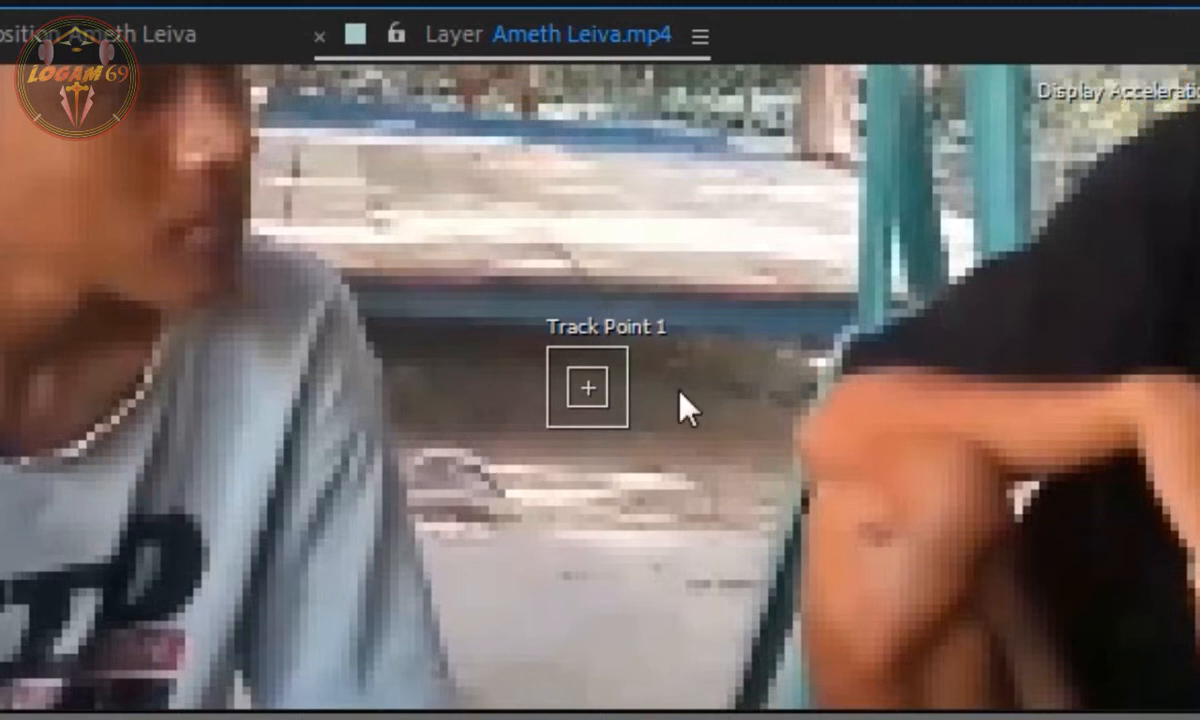
click(60, 715)
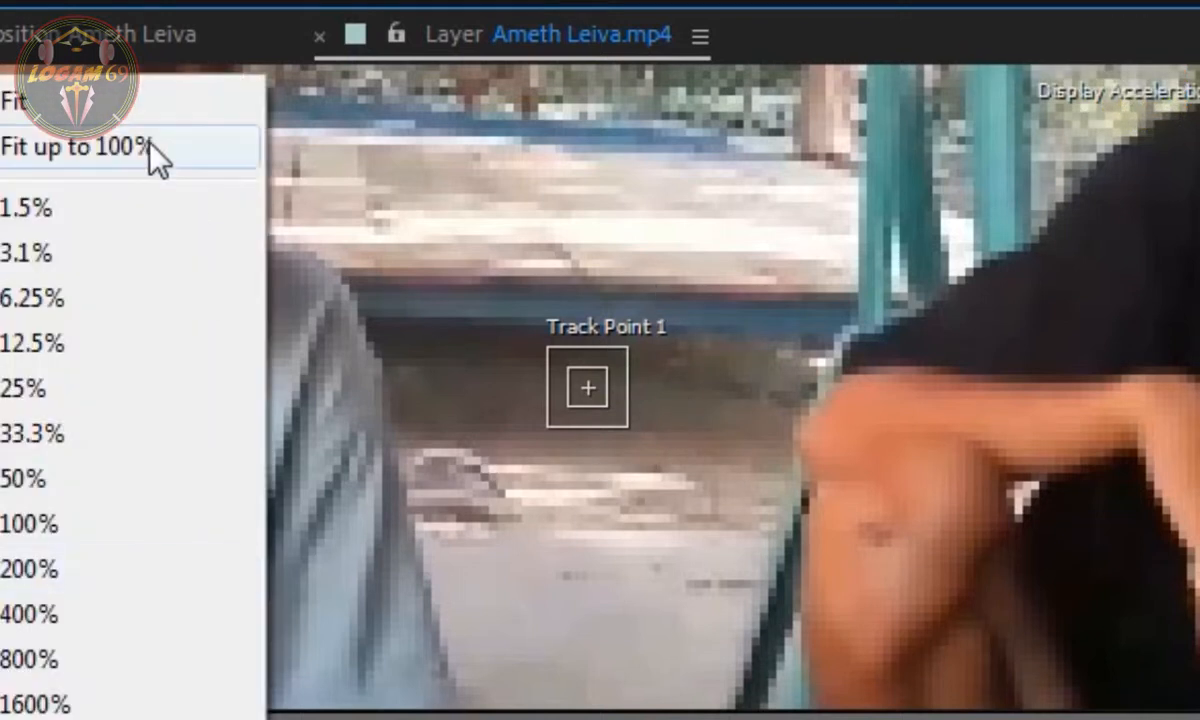
click(122, 101)
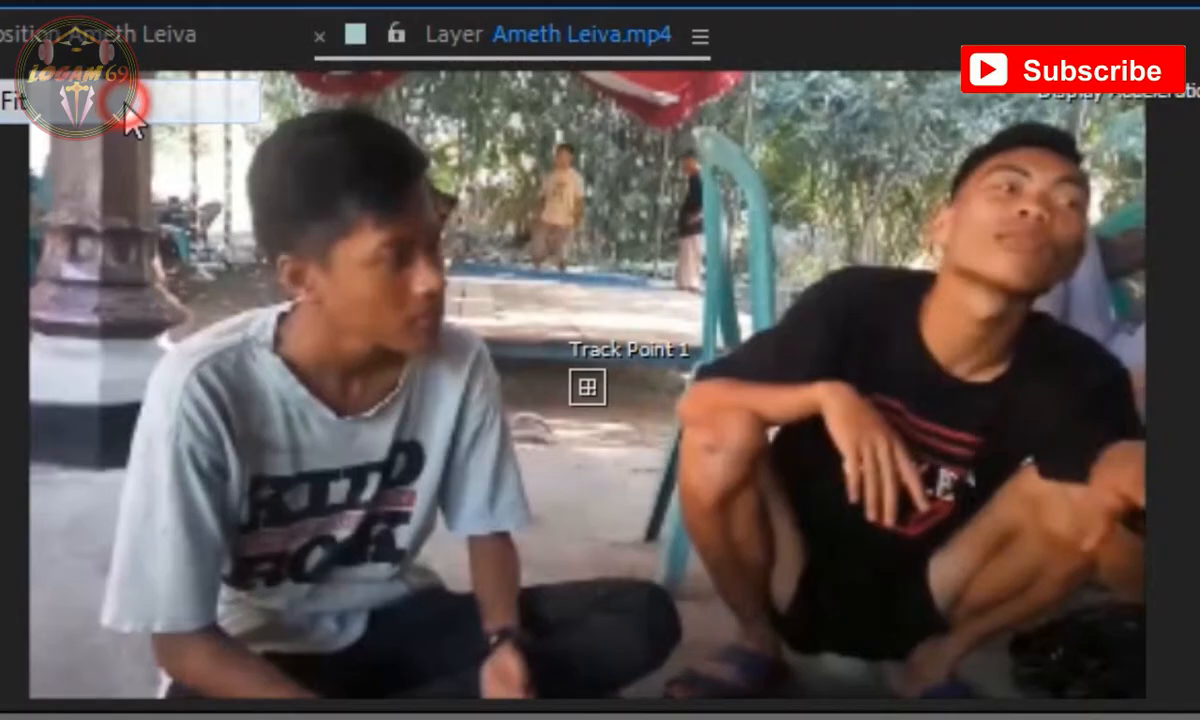
click(614, 418)
drag(615, 418, 627, 436)
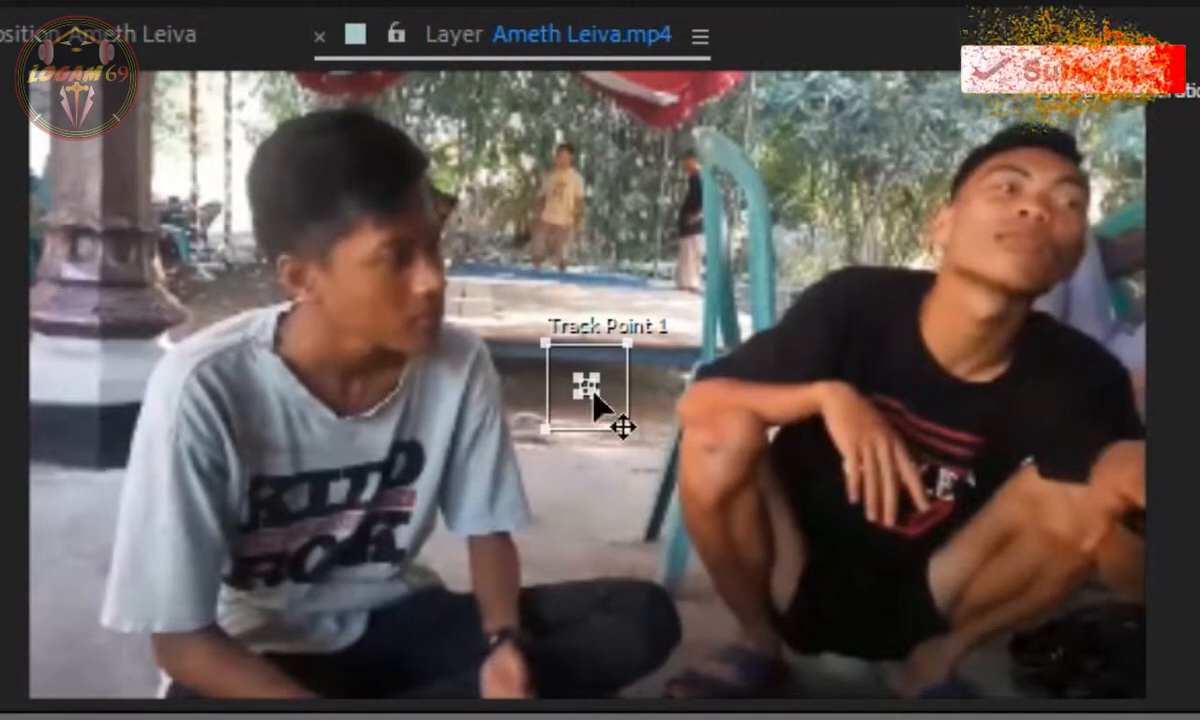
drag(595, 395, 600, 396)
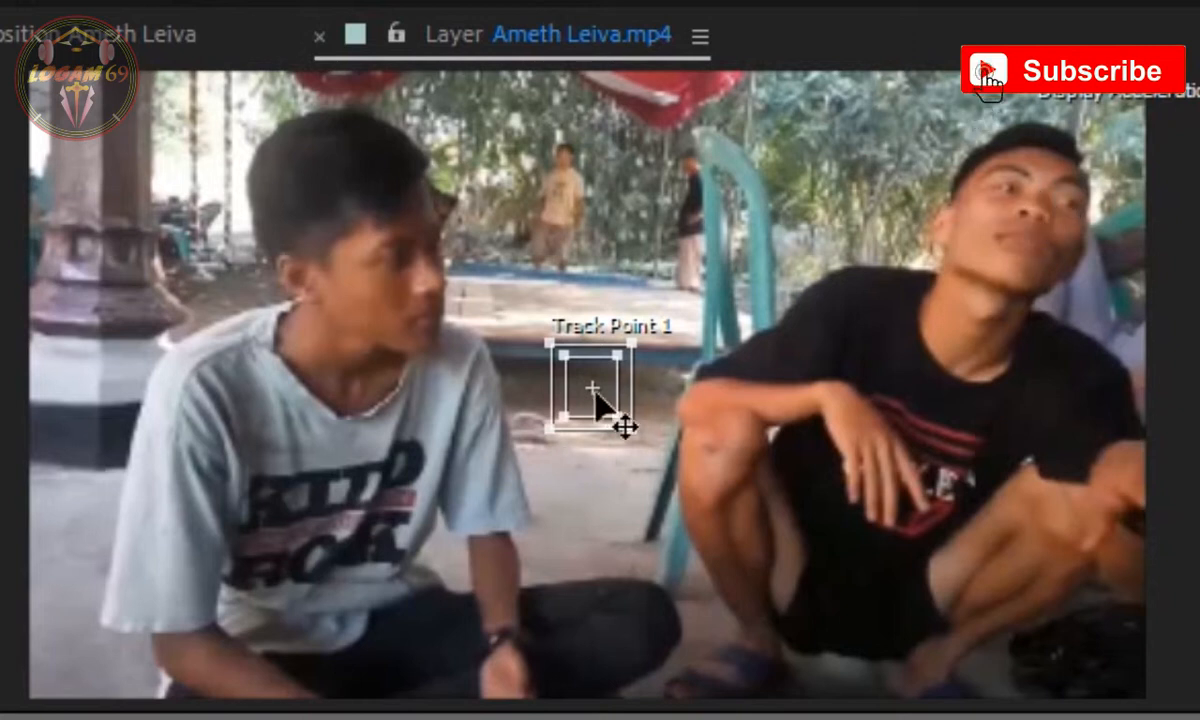
drag(600, 398, 984, 175)
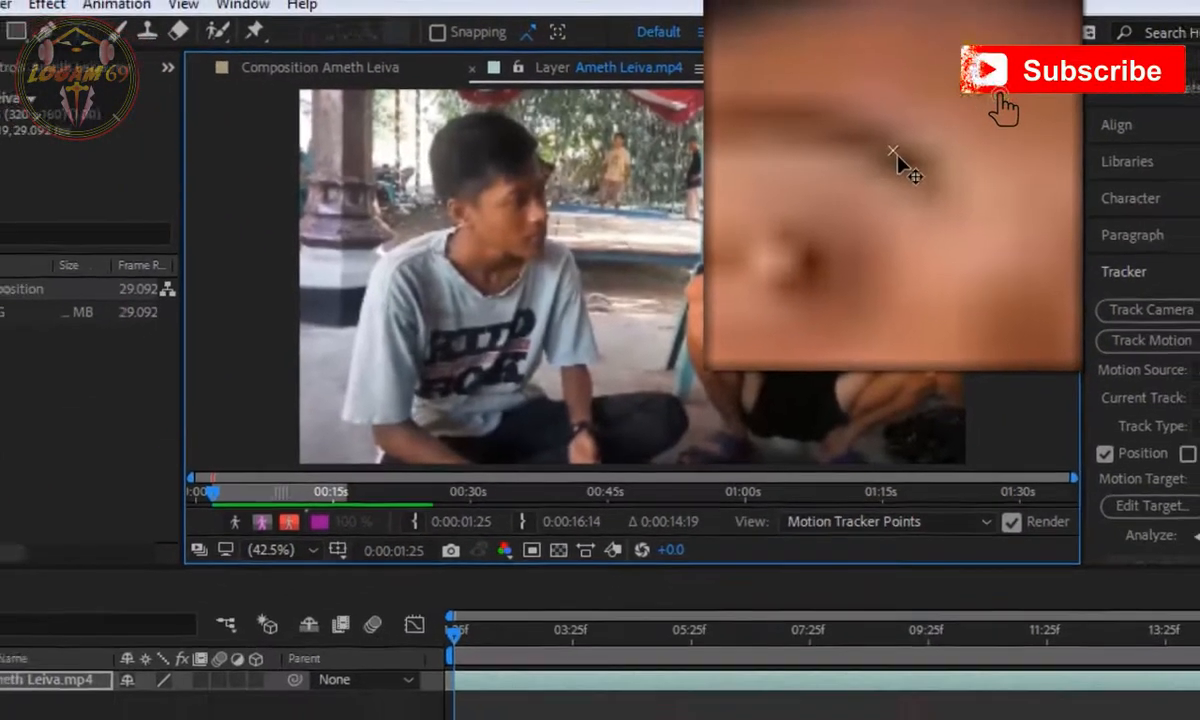
drag(897, 160, 896, 168)
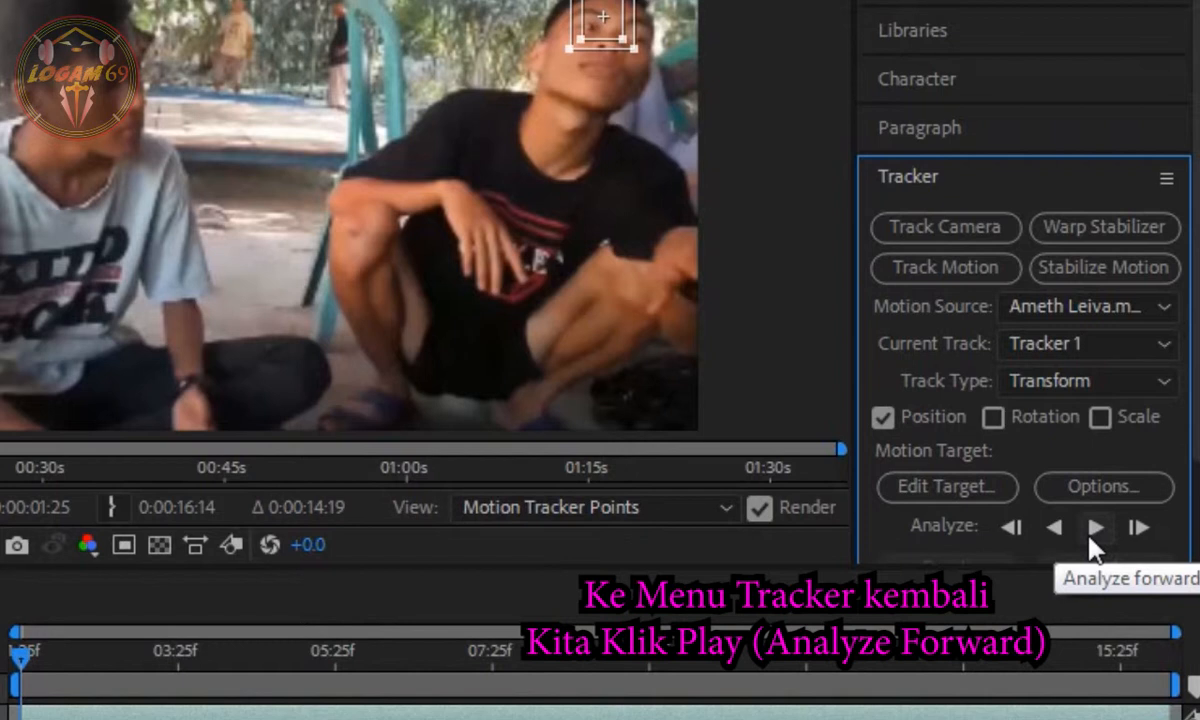
Analyze the motion forward to the end of the clip, accepting the change to the Windows 7 Basic color scheme
click(1092, 535)
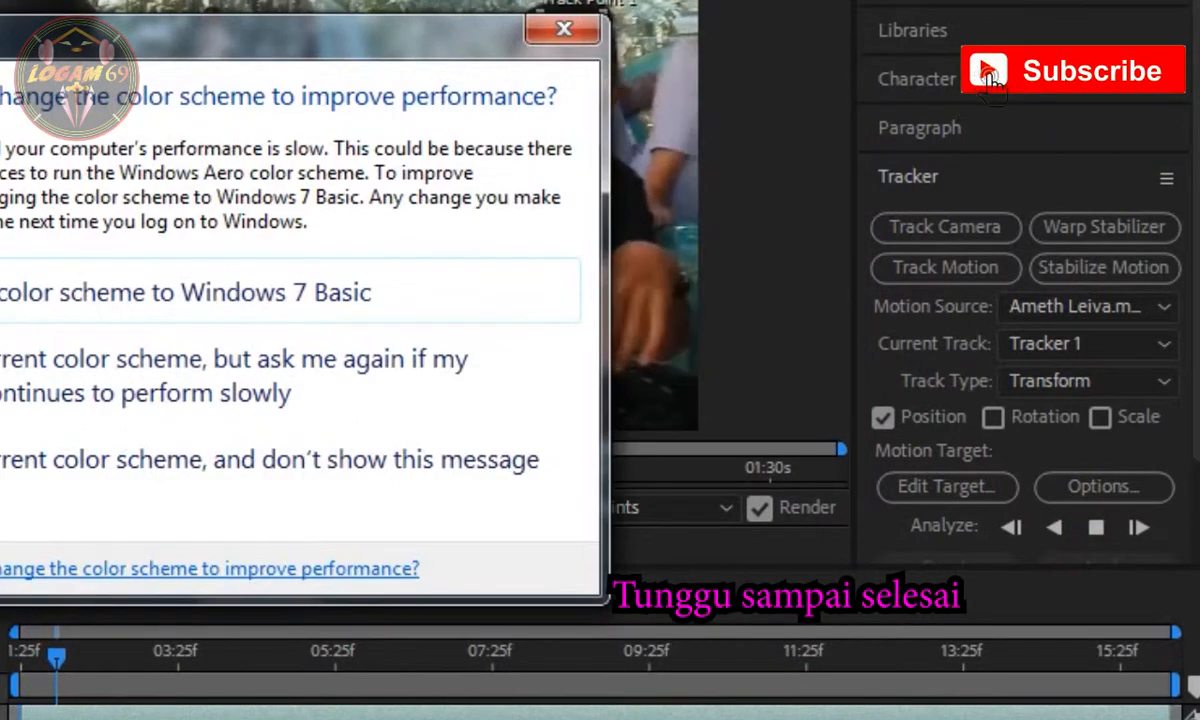
click(254, 300)
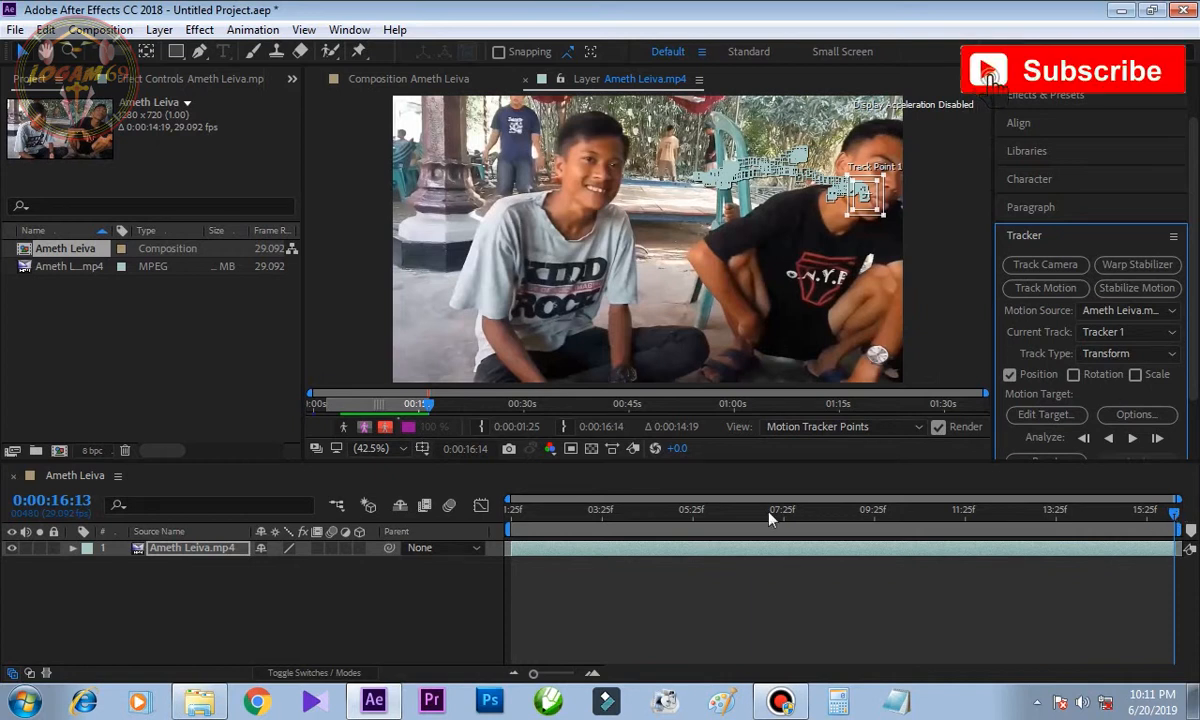
Return the playhead to the start of the work area and add a null object to the composition
click(761, 512)
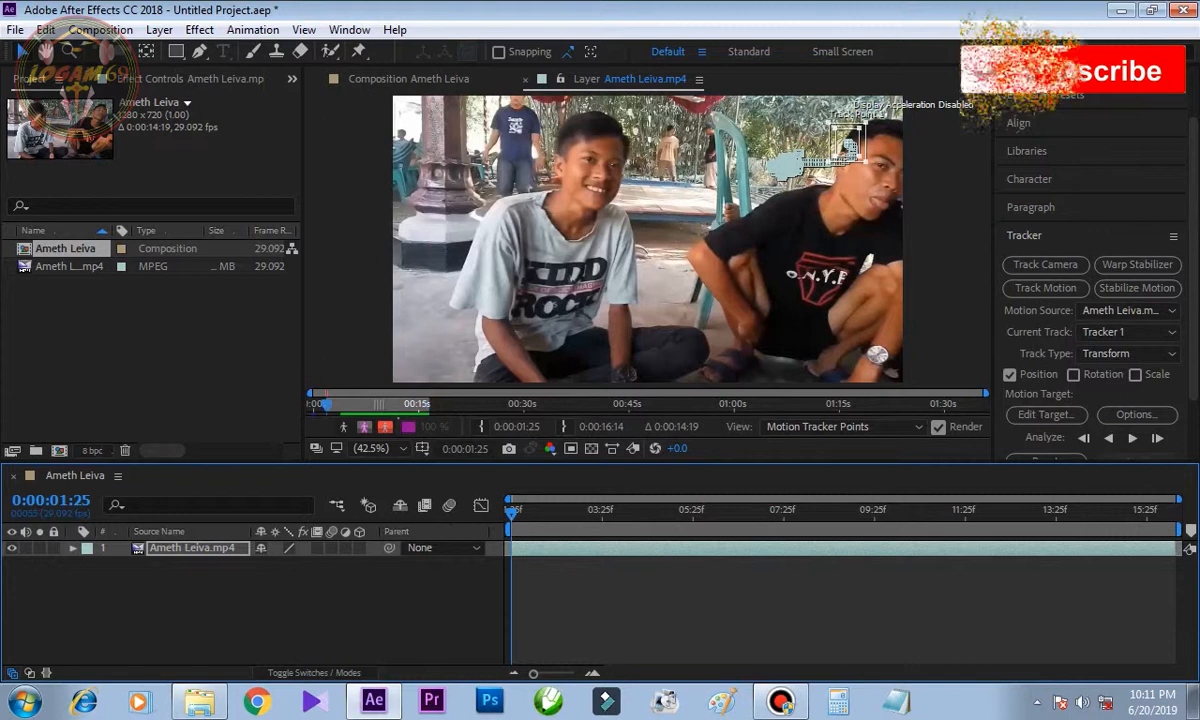
click(517, 608)
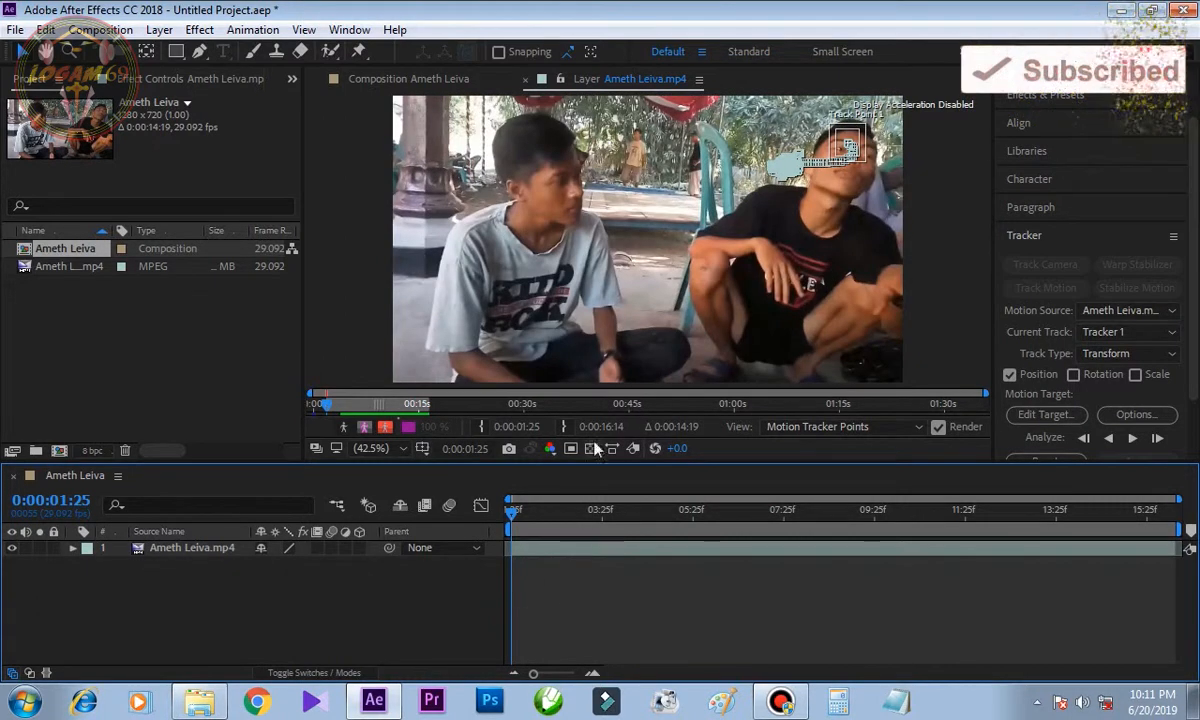
right_click(360, 592)
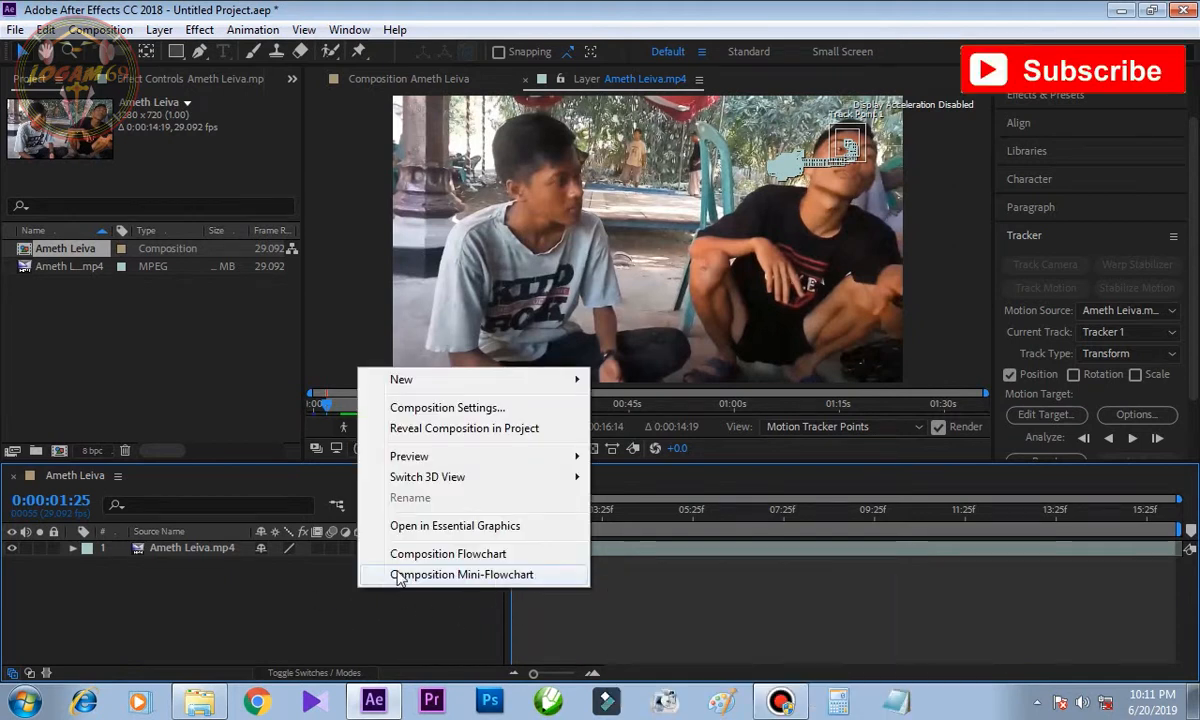
mouse_move(435, 279)
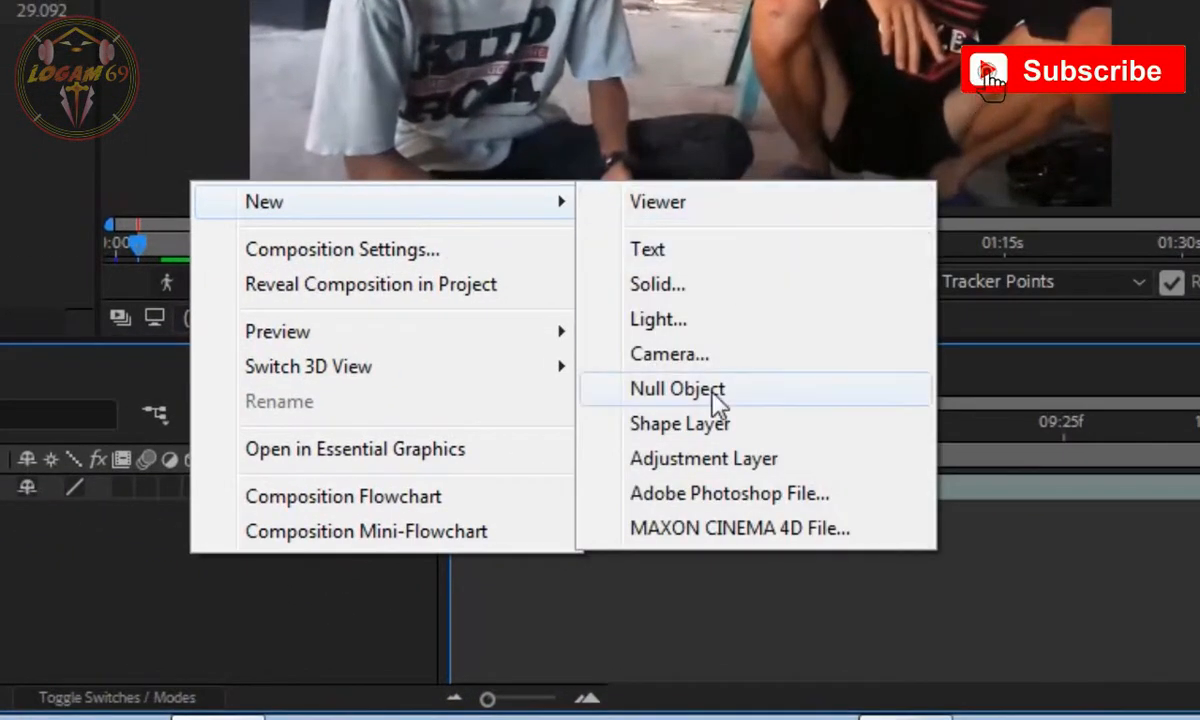
click(712, 394)
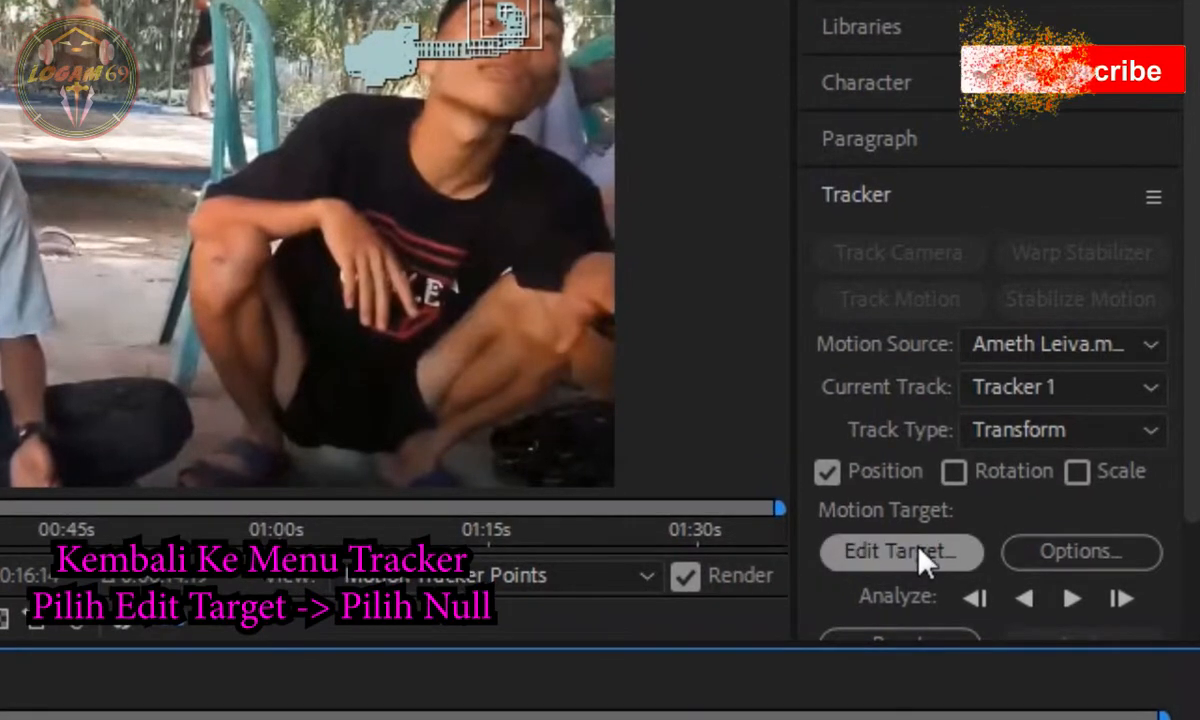
Set the tracker's motion target to the Null 1 layer
click(917, 549)
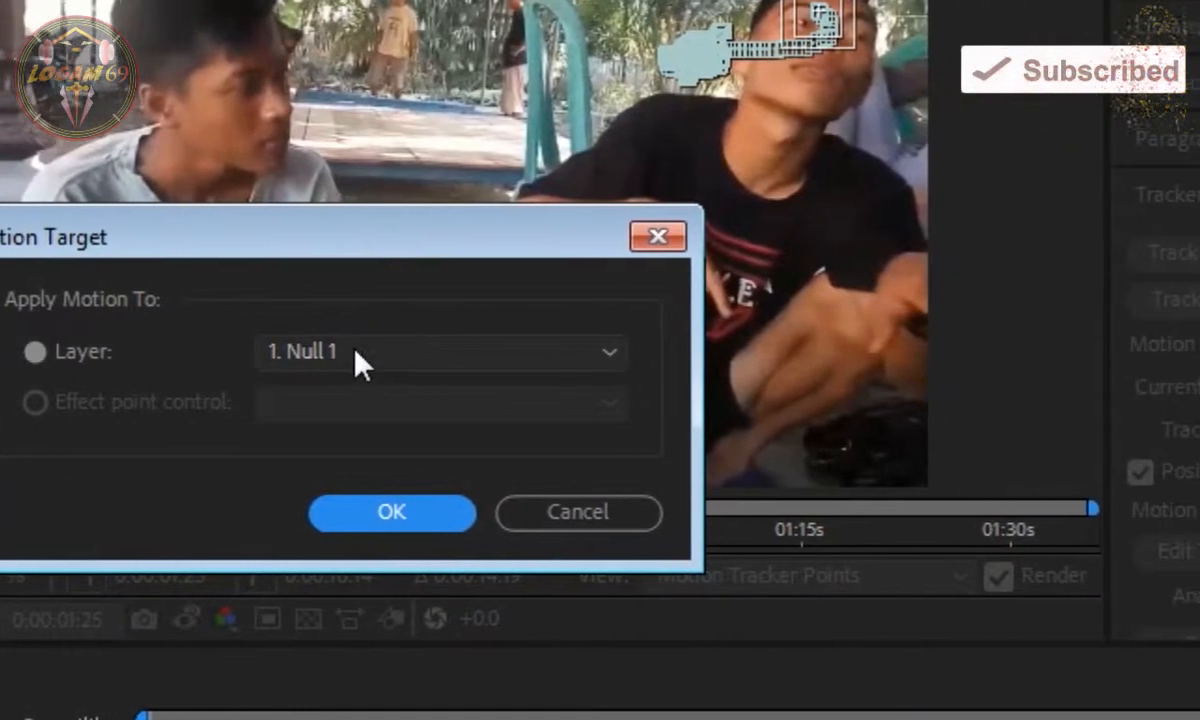
click(66, 352)
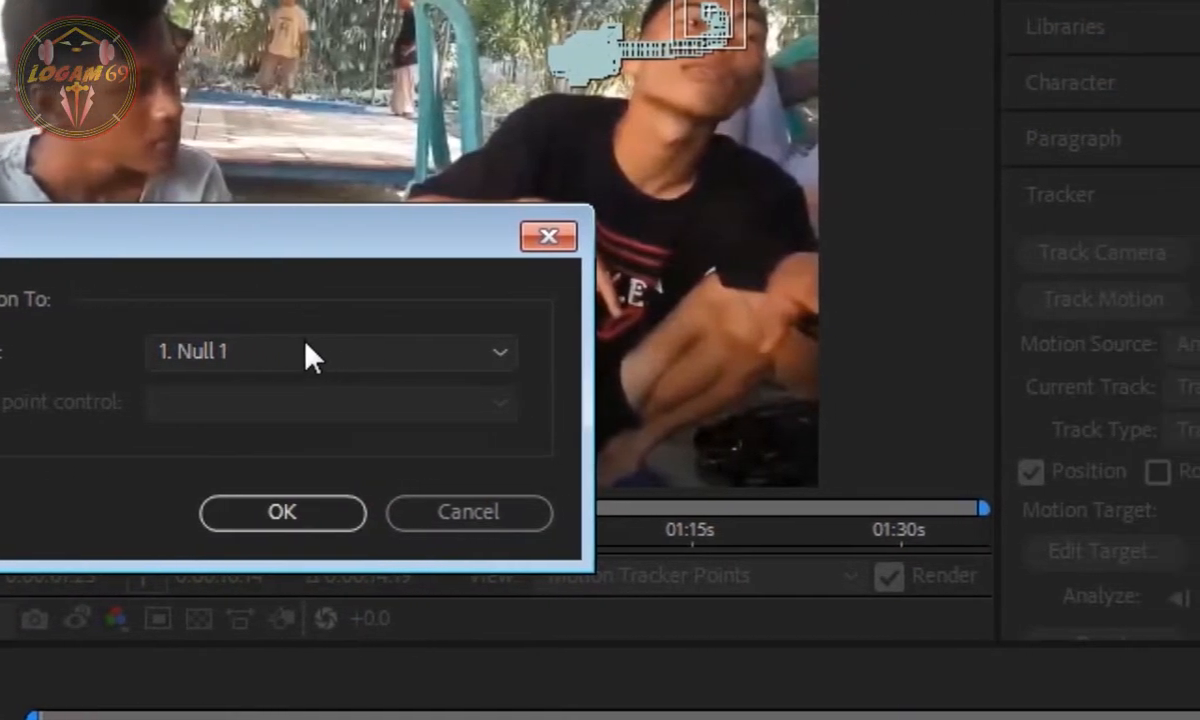
click(348, 352)
click(348, 352)
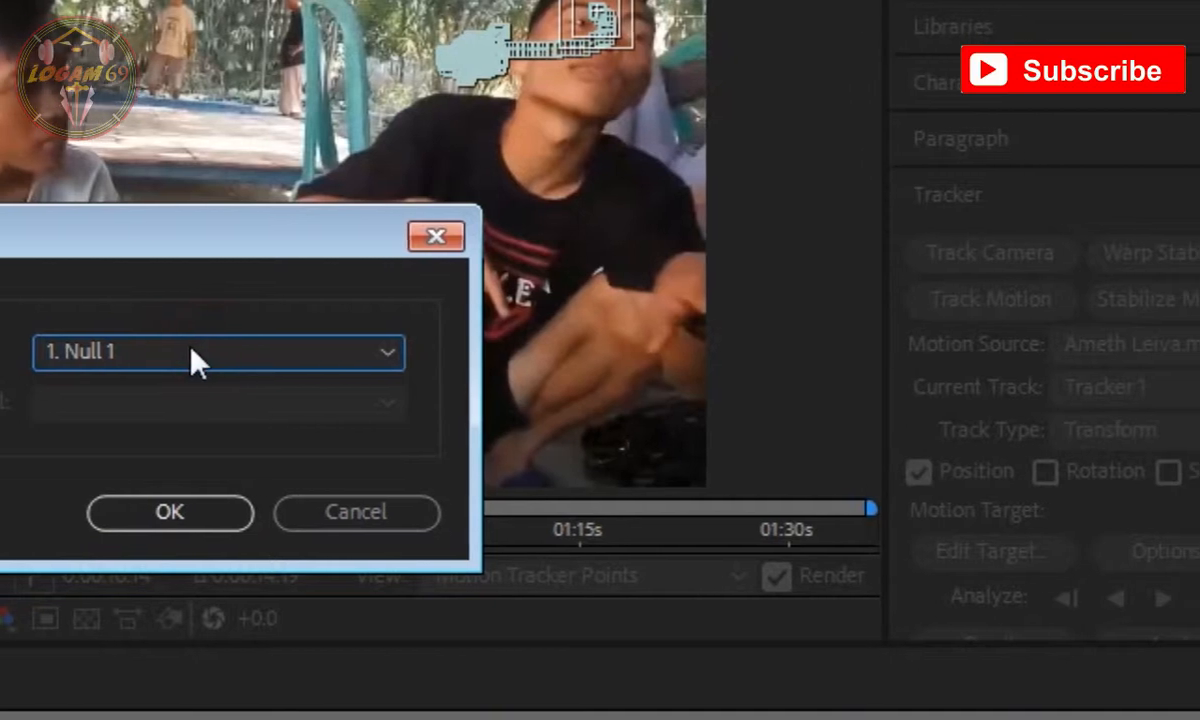
click(195, 511)
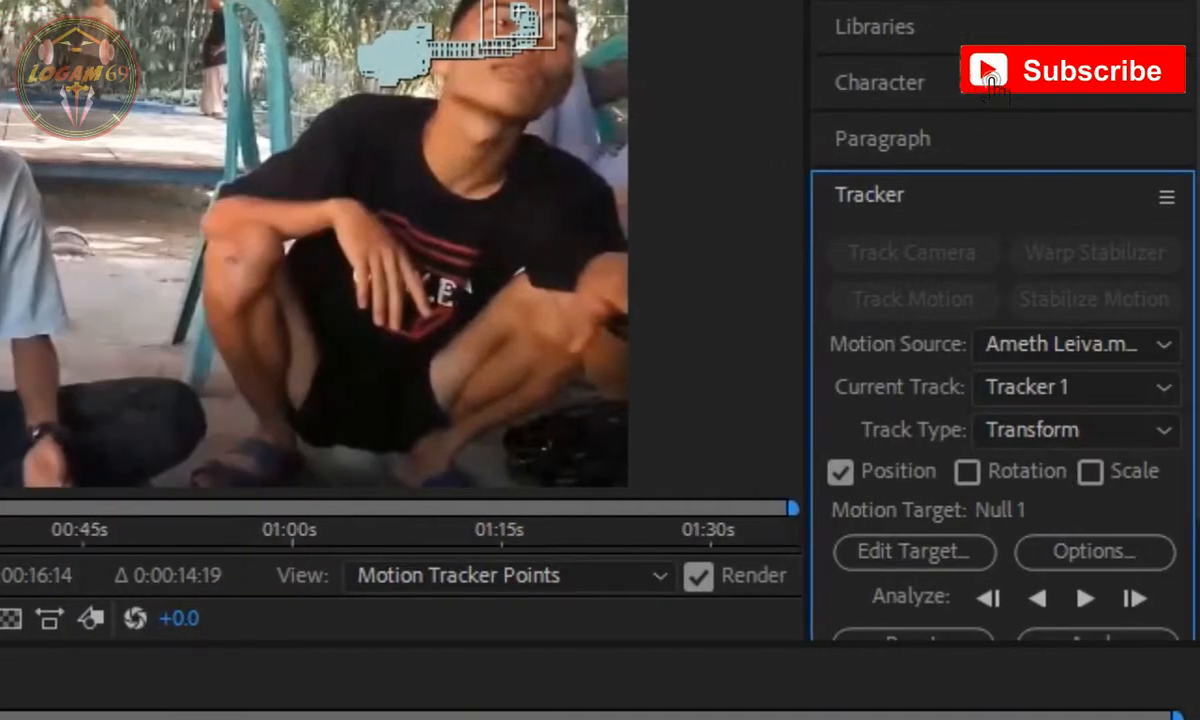
Apply the tracking data to the null in the X and Y dimensions and preview its motion
scroll(1100, 450, down, 3)
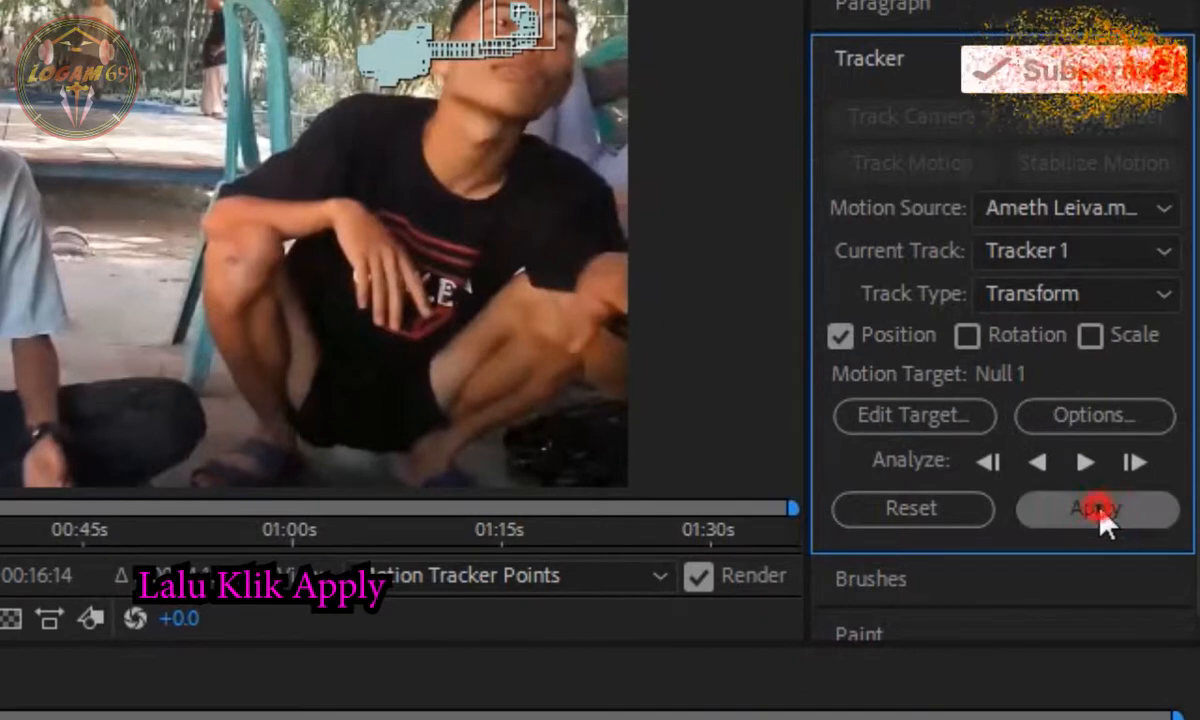
click(1097, 510)
click(546, 380)
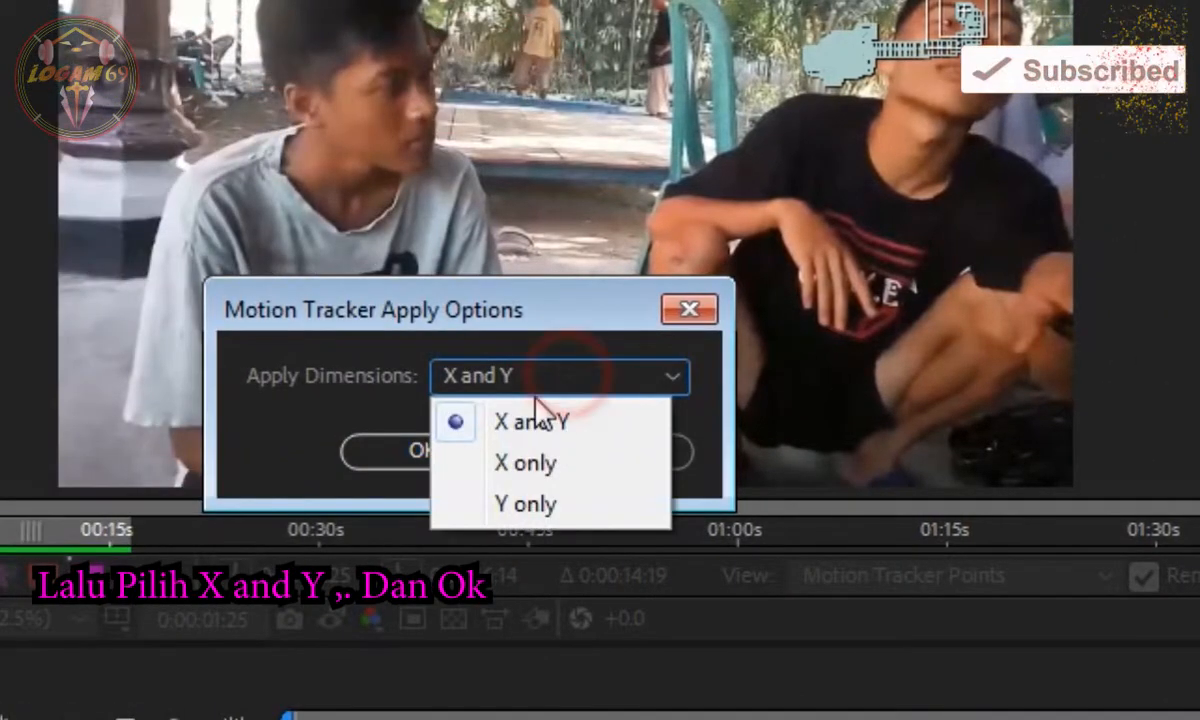
click(630, 421)
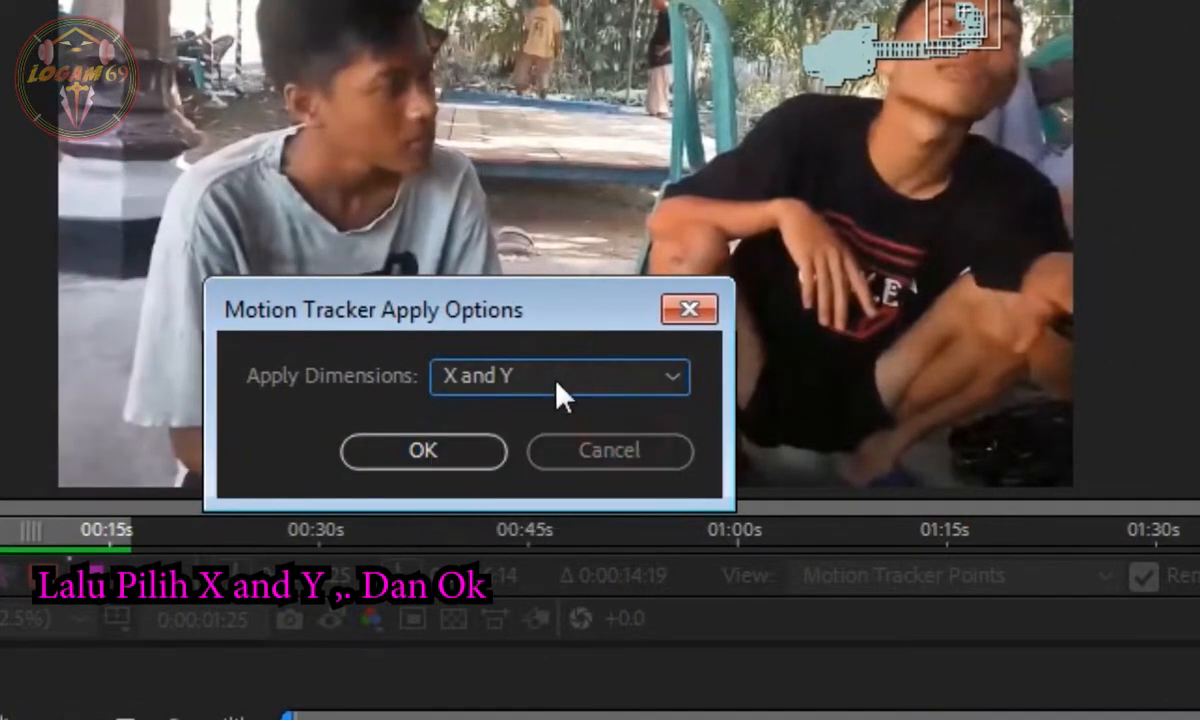
click(450, 440)
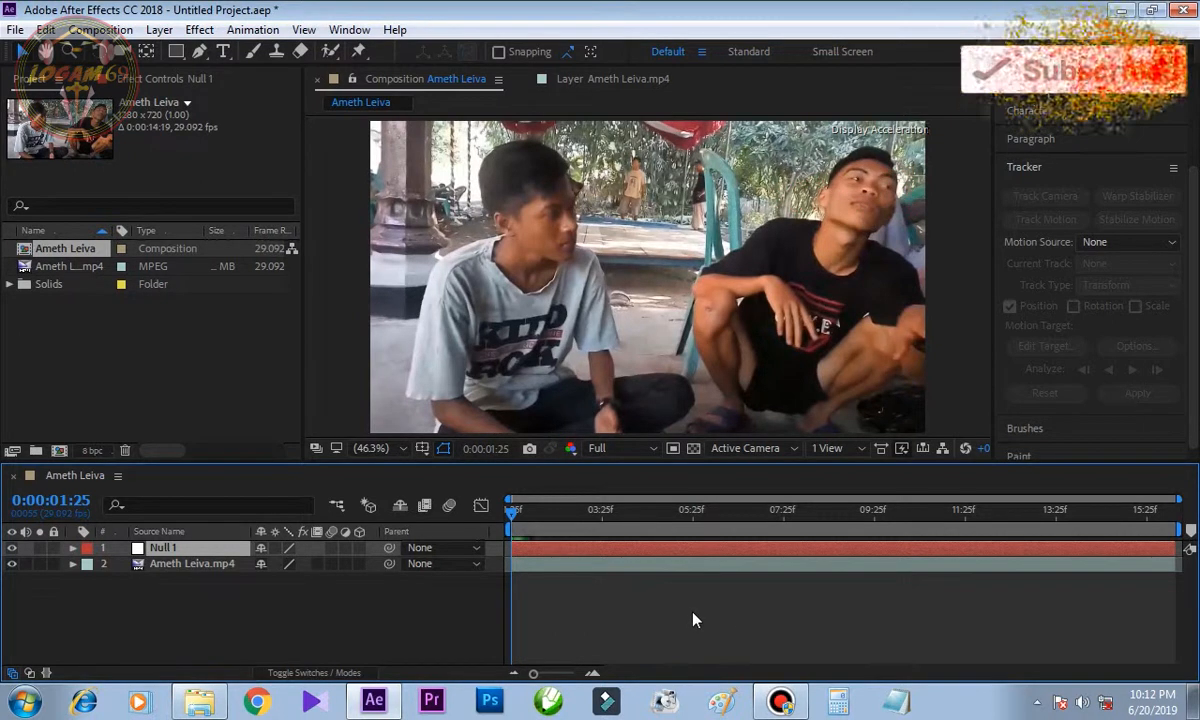
key(space)
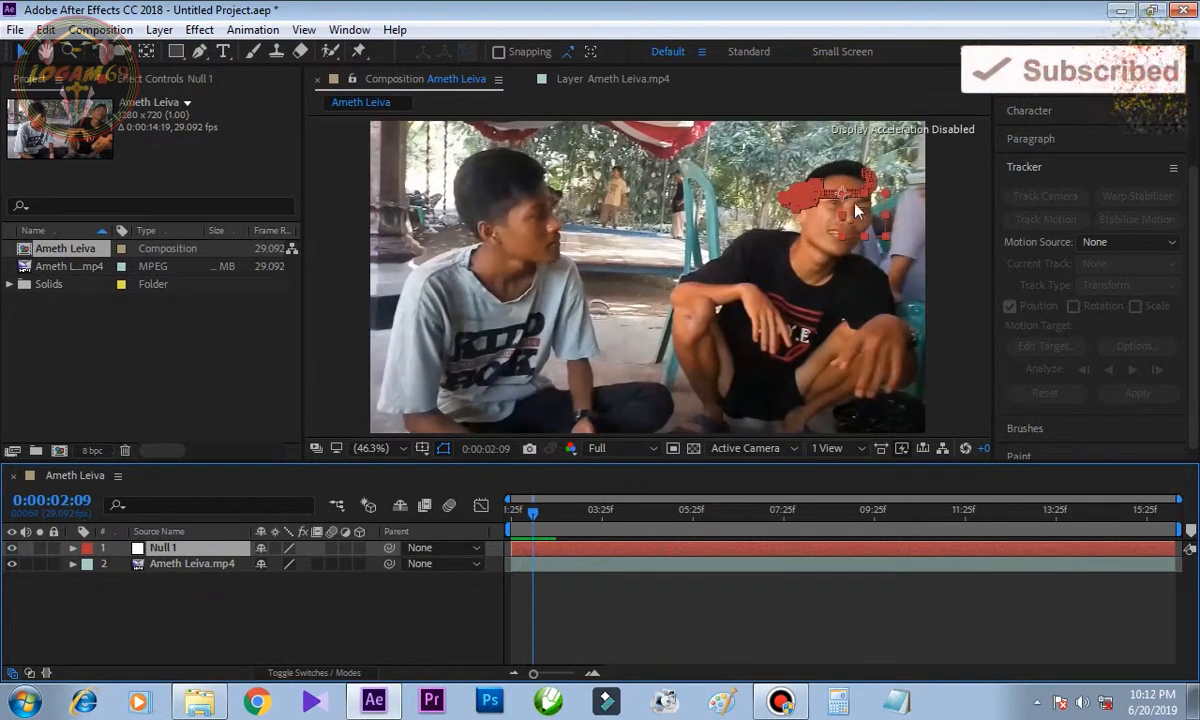
key(space)
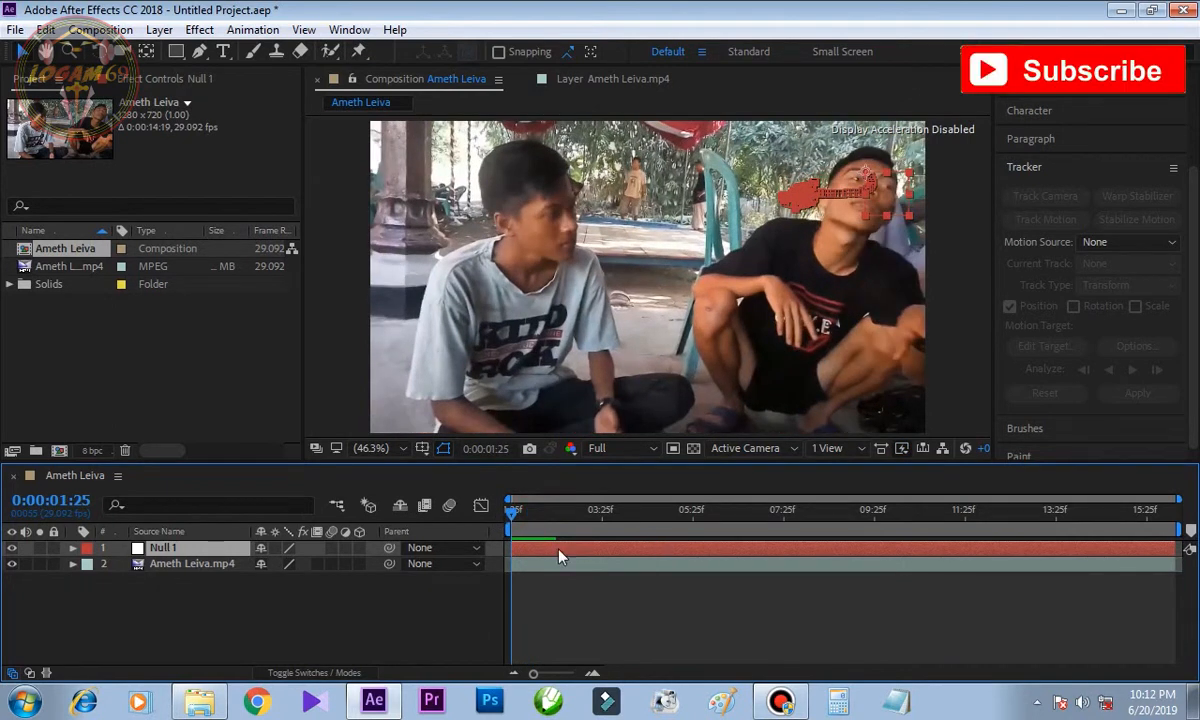
Add an adjustment layer above the null and the video
click(440, 613)
right_click(250, 615)
mouse_move(389, 403)
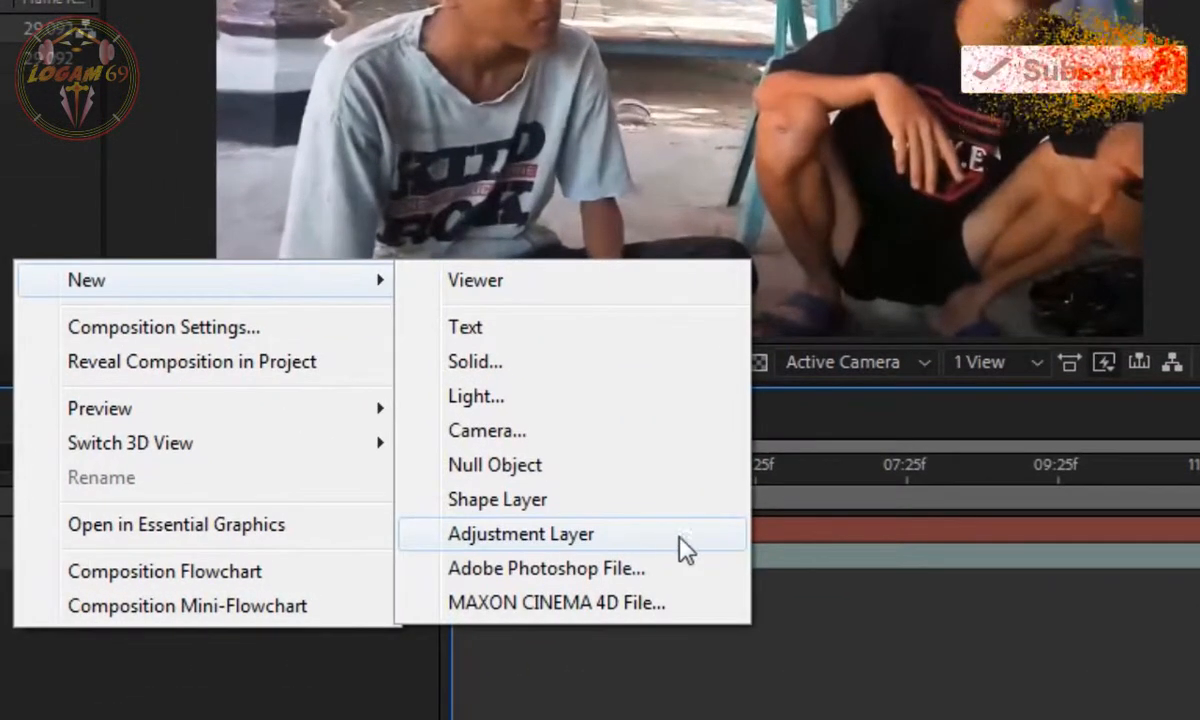
click(662, 534)
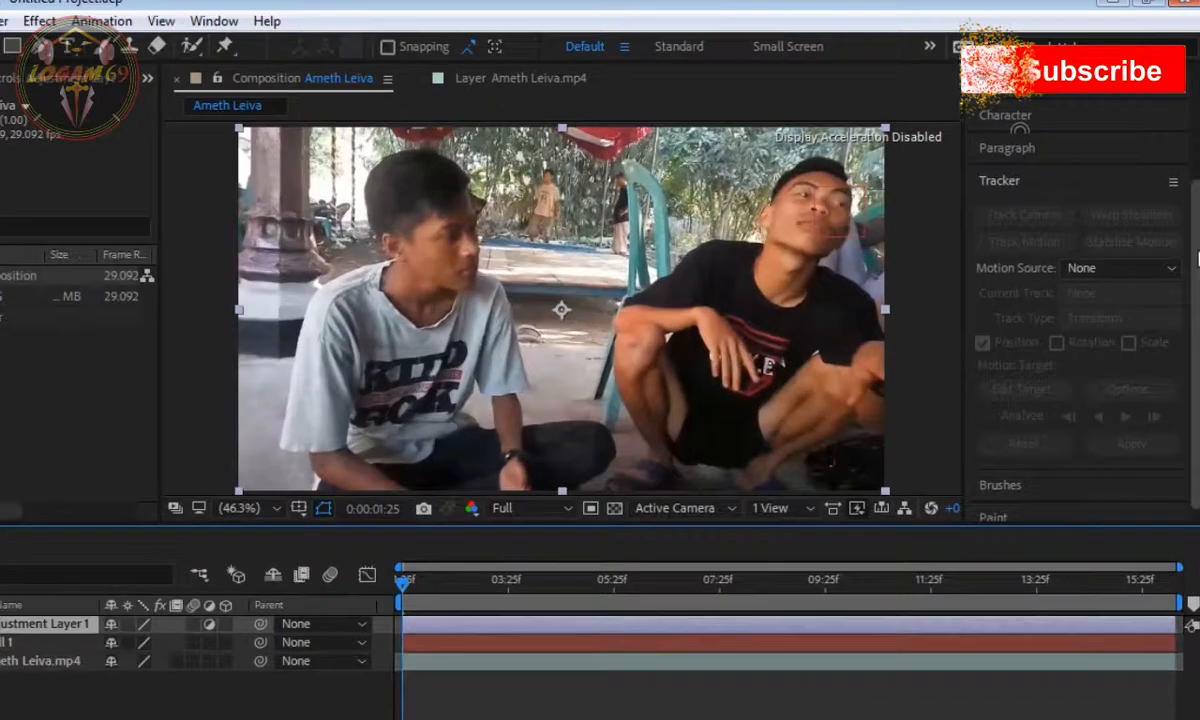
Apply the Gaussian Blur effect from the Blur & Sharpen category to the adjustment layer
scroll(1098, 165, up, 5)
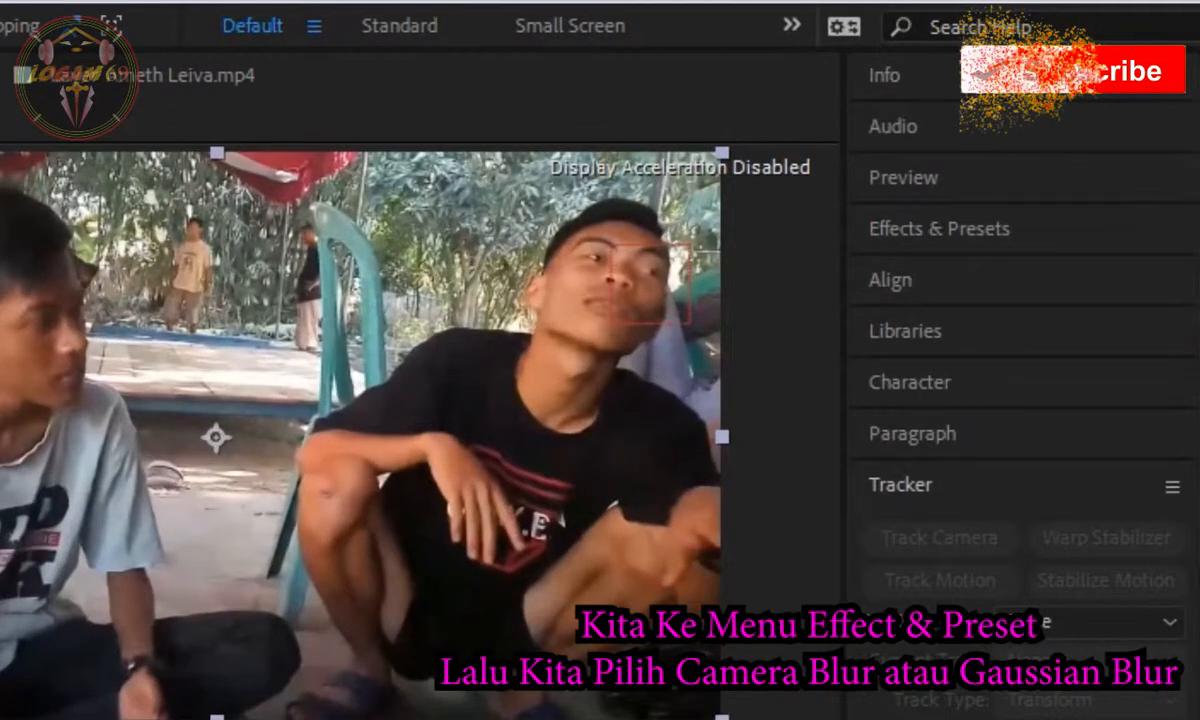
click(1066, 236)
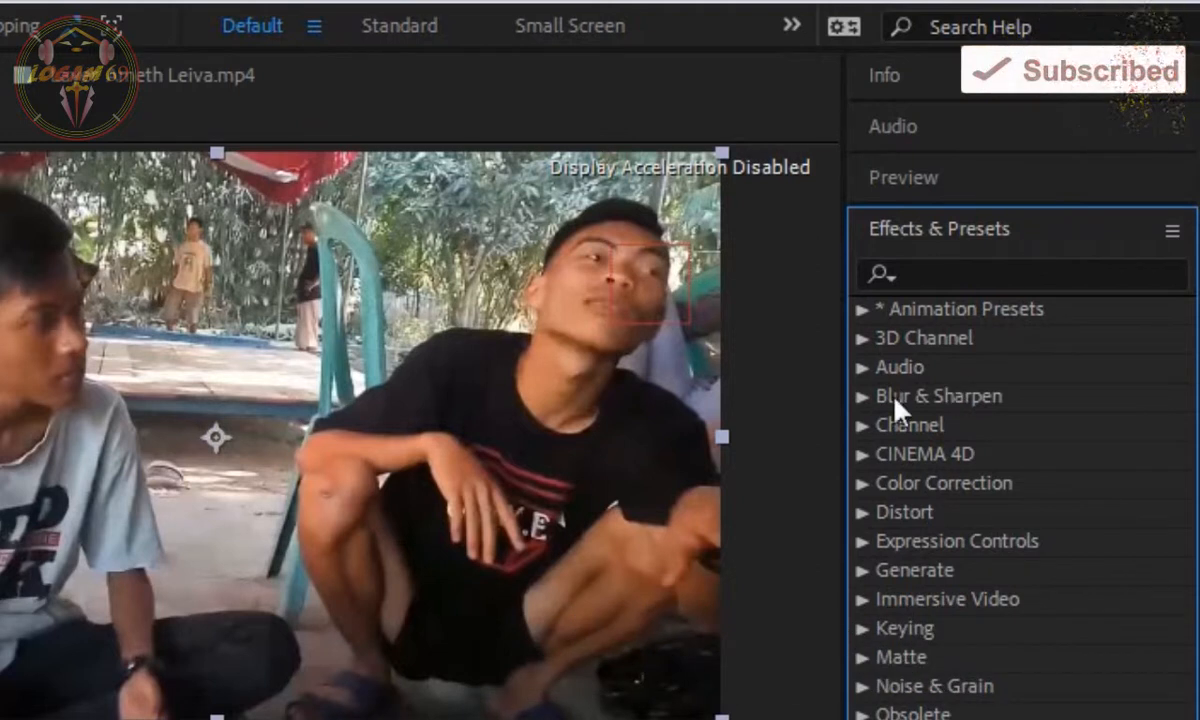
click(972, 396)
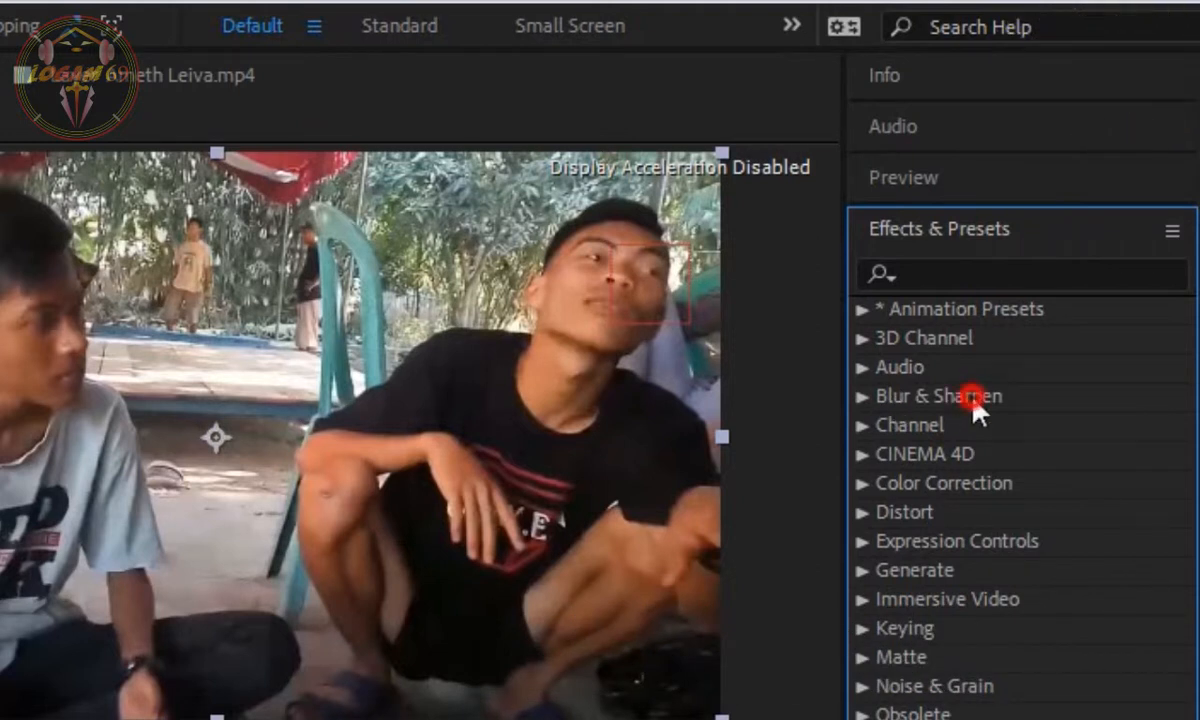
click(862, 400)
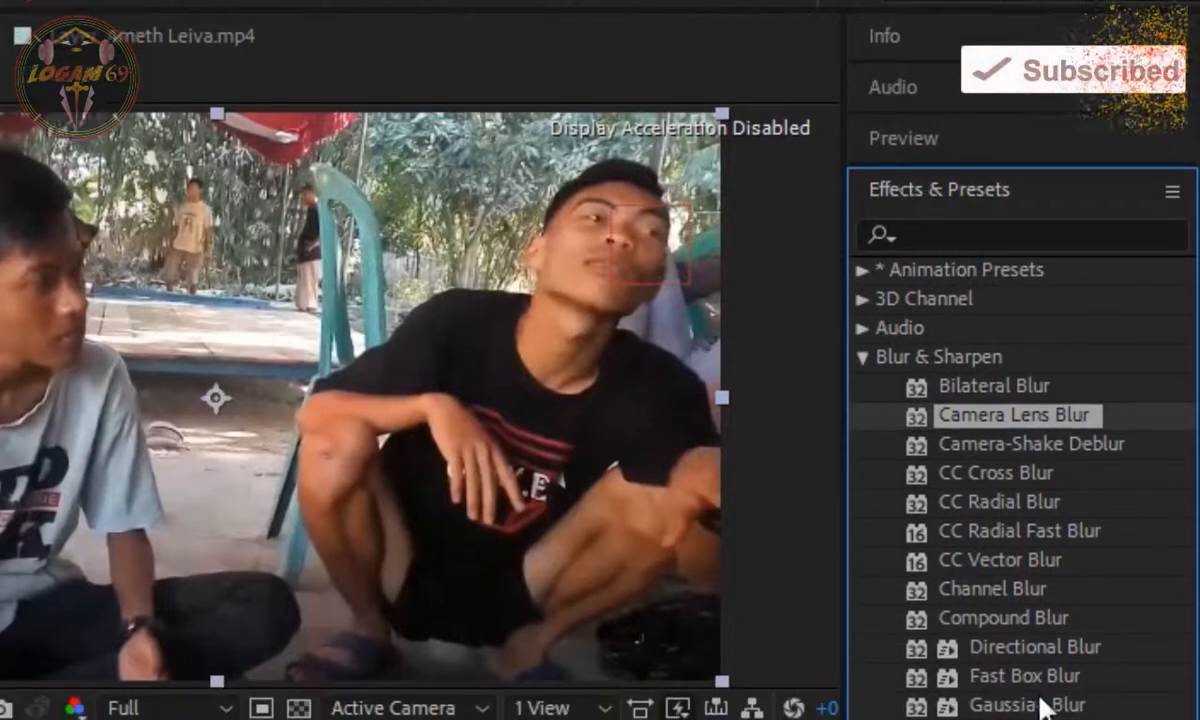
click(1035, 618)
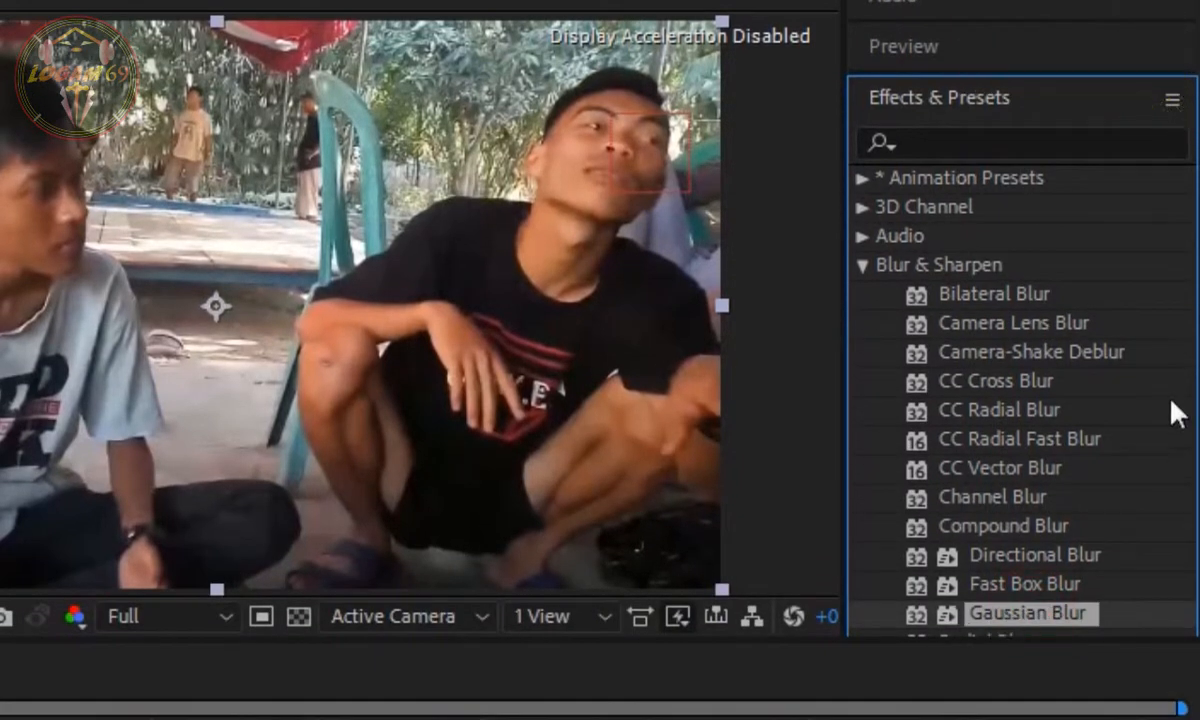
scroll(951, 137, down, 4)
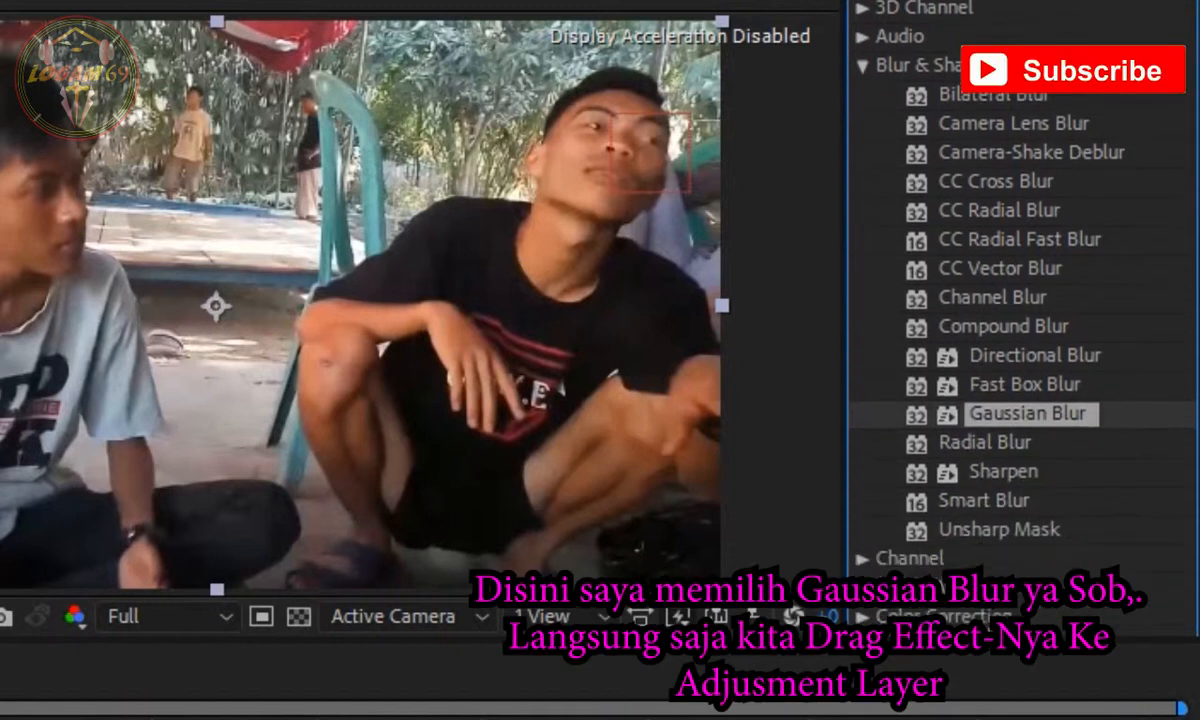
drag(1032, 383, 240, 552)
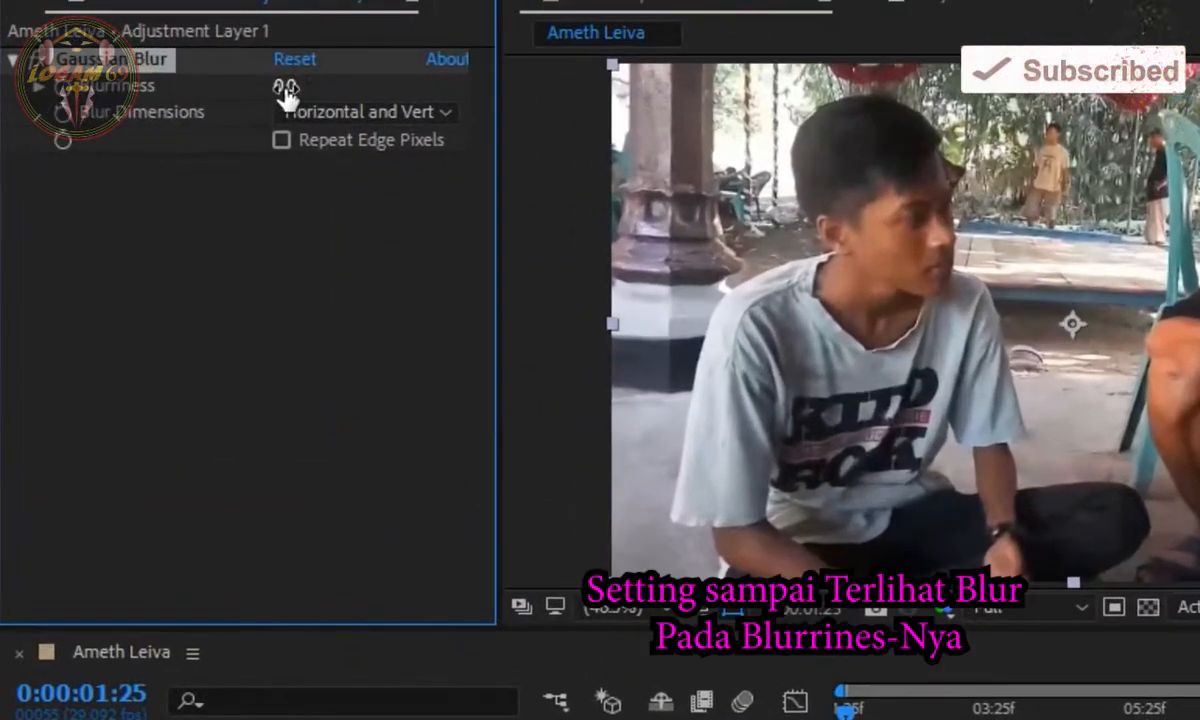
Raise the Gaussian Blur's Blurriness to about 43.8
drag(178, 131, 230, 131)
drag(364, 86, 466, 86)
drag(659, 86, 1017, 100)
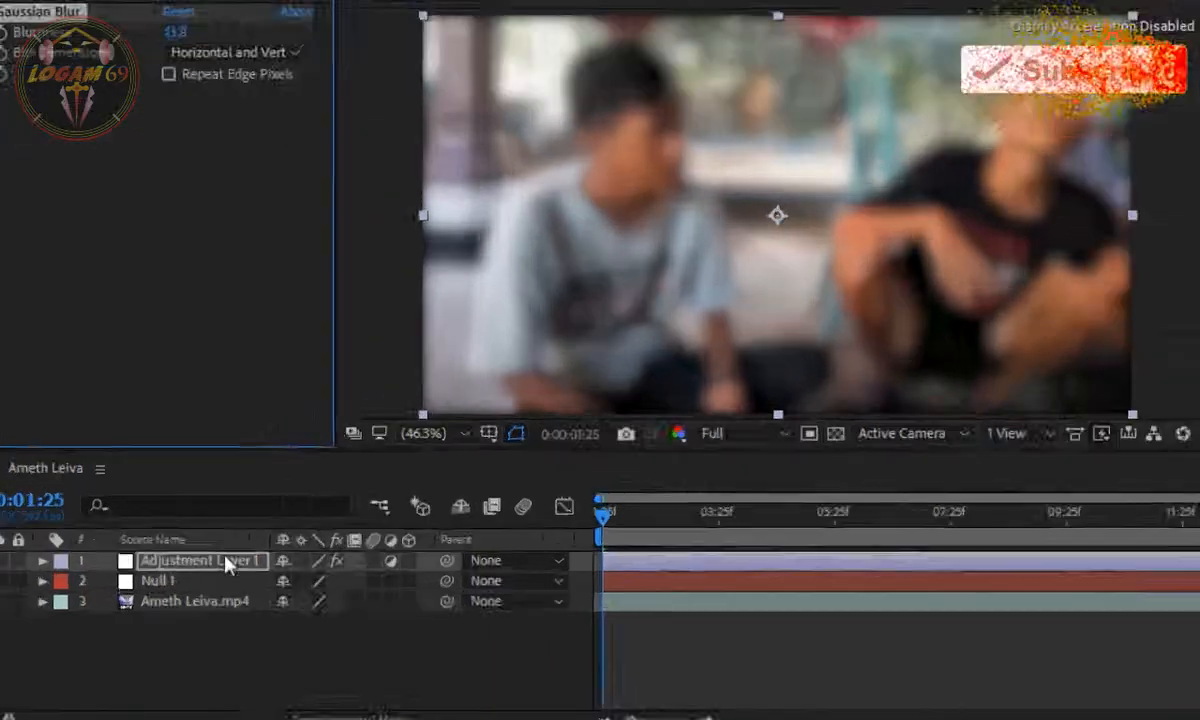
Scale the adjustment layer down to about 56%
click(216, 548)
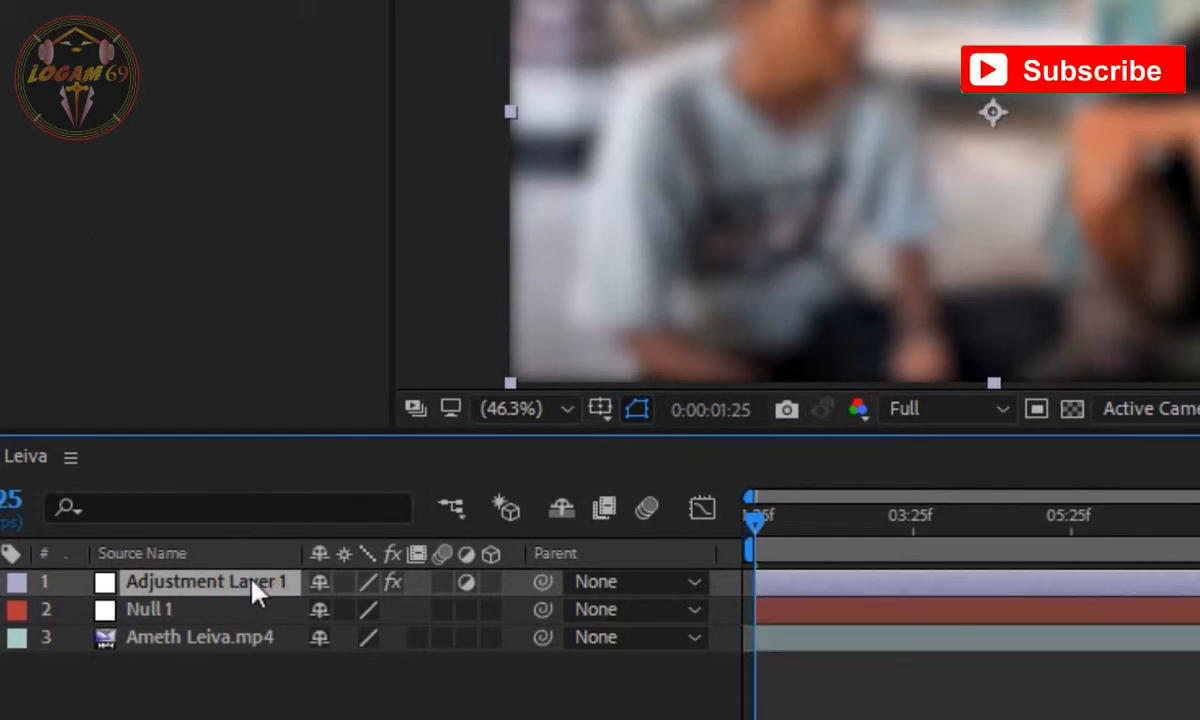
key(s)
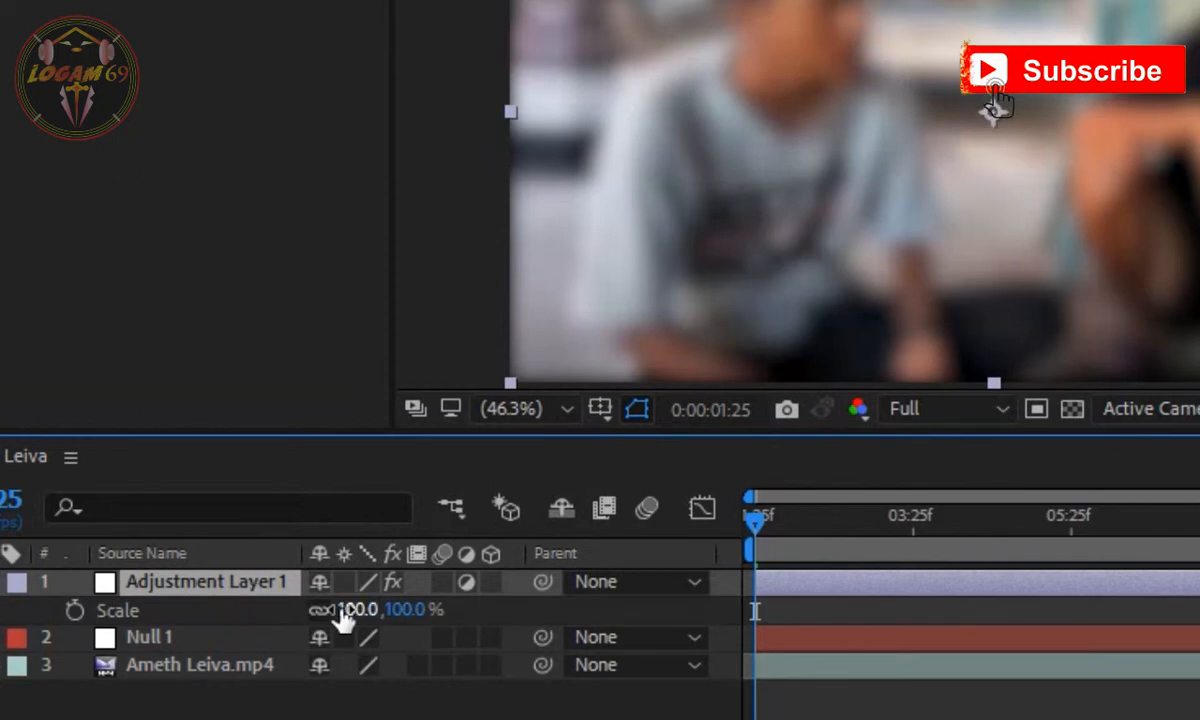
drag(390, 622, 308, 609)
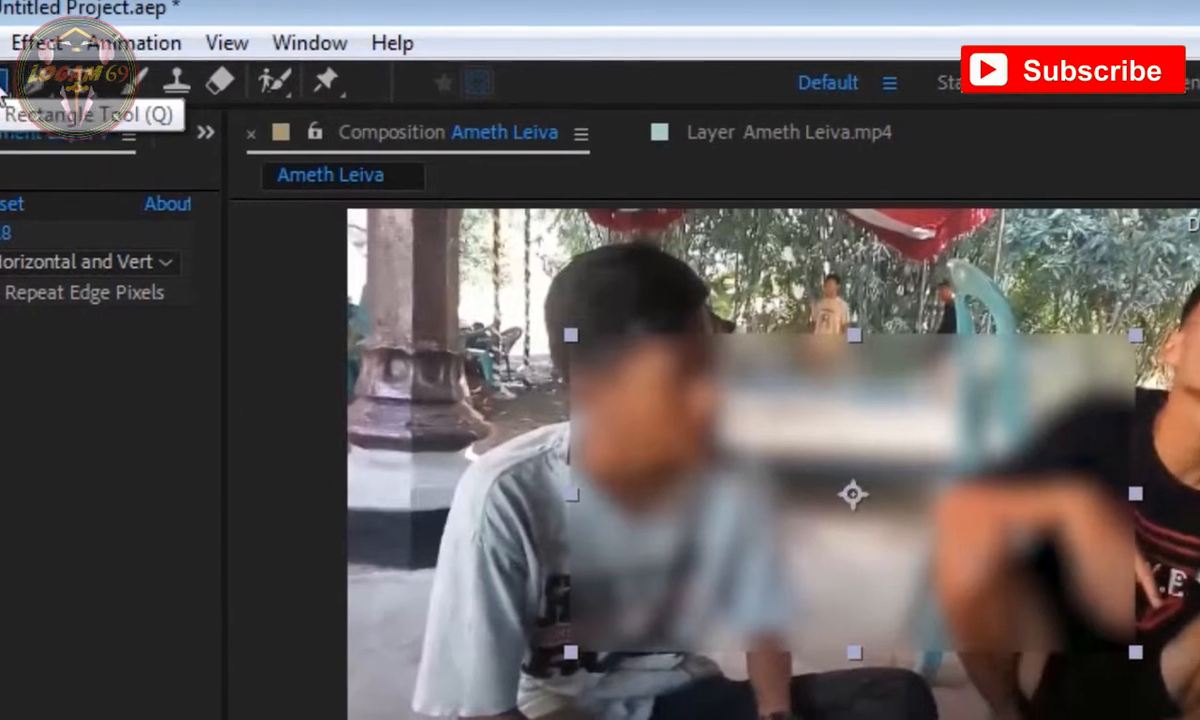
Draw an elliptical mask on the adjustment layer around its centre, between the two men
key(q)
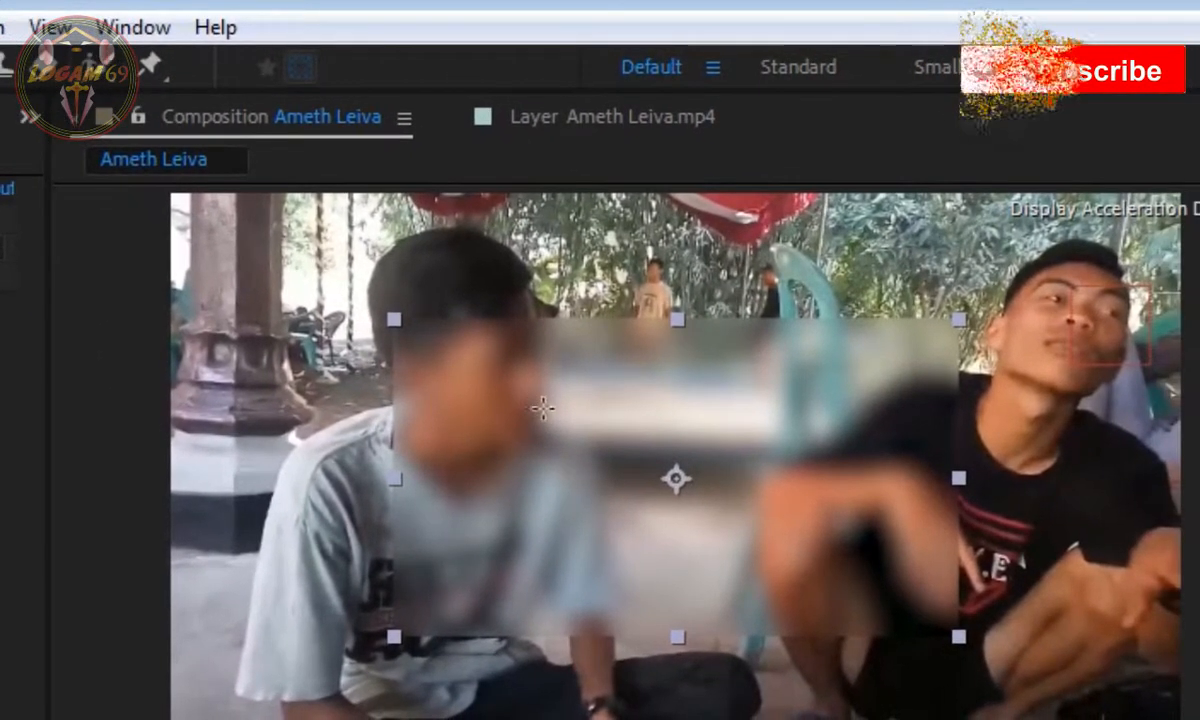
drag(508, 380, 830, 573)
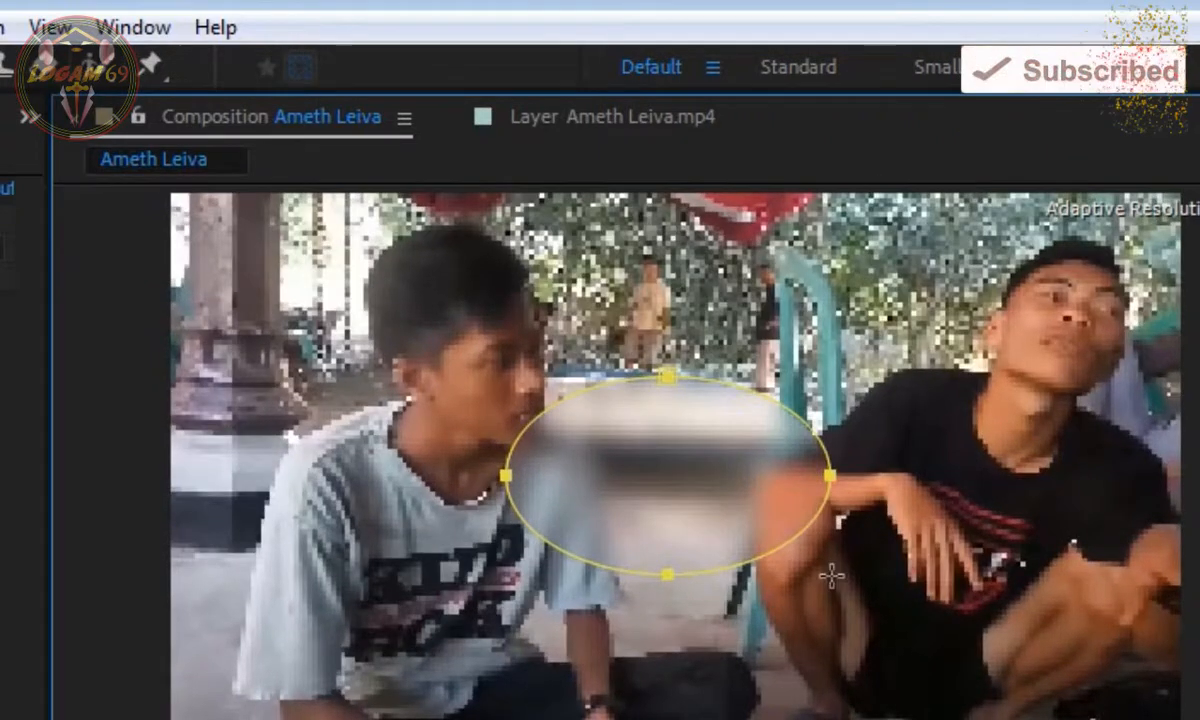
key(v)
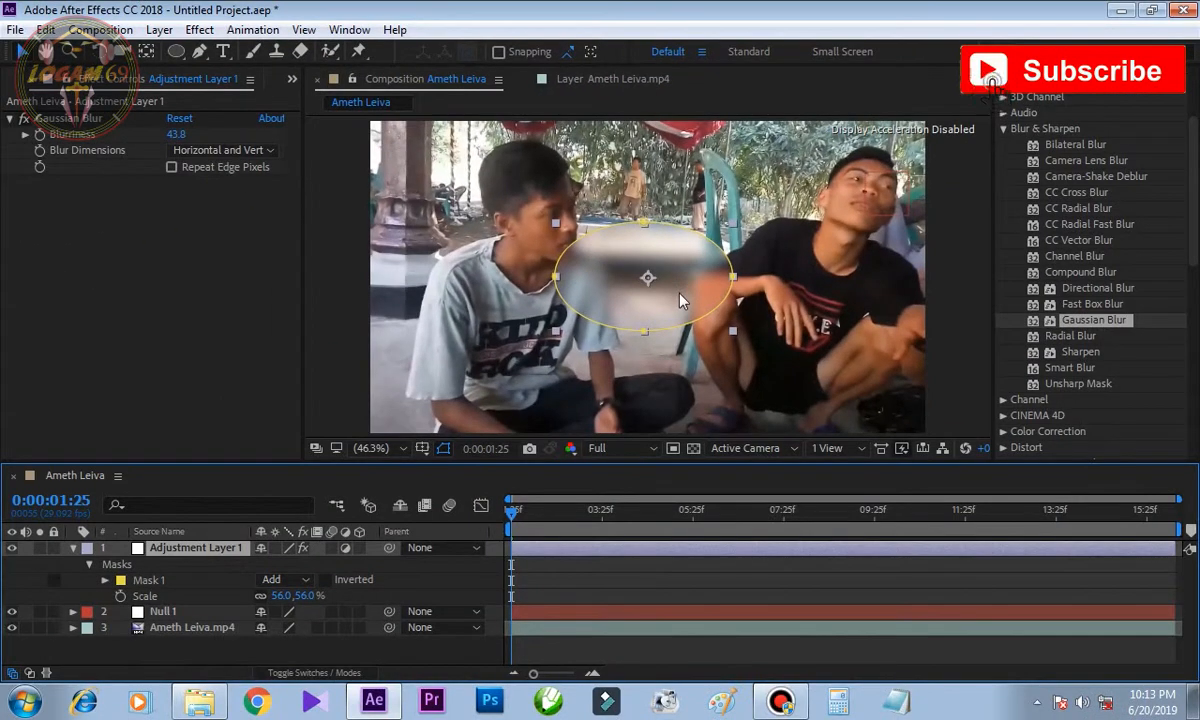
Move the masked adjustment layer over the face of the man in black and shrink it to about 32.1% scale
drag(680, 300, 895, 212)
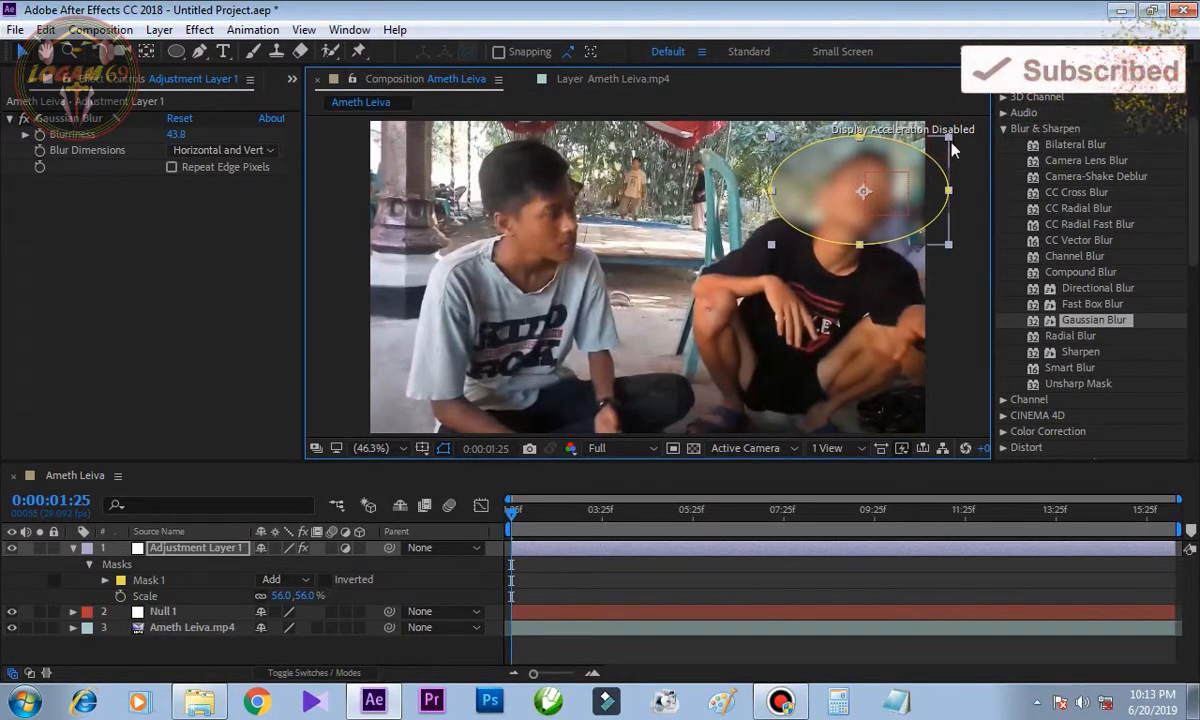
drag(948, 141, 921, 161)
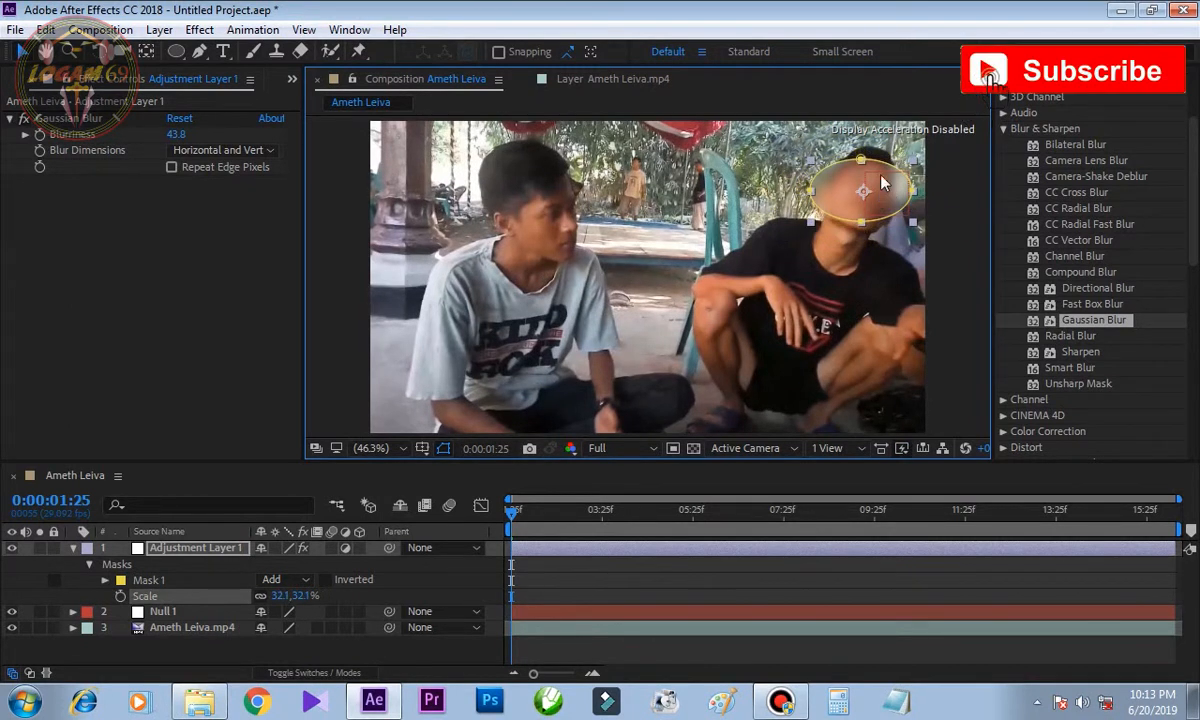
click(72, 549)
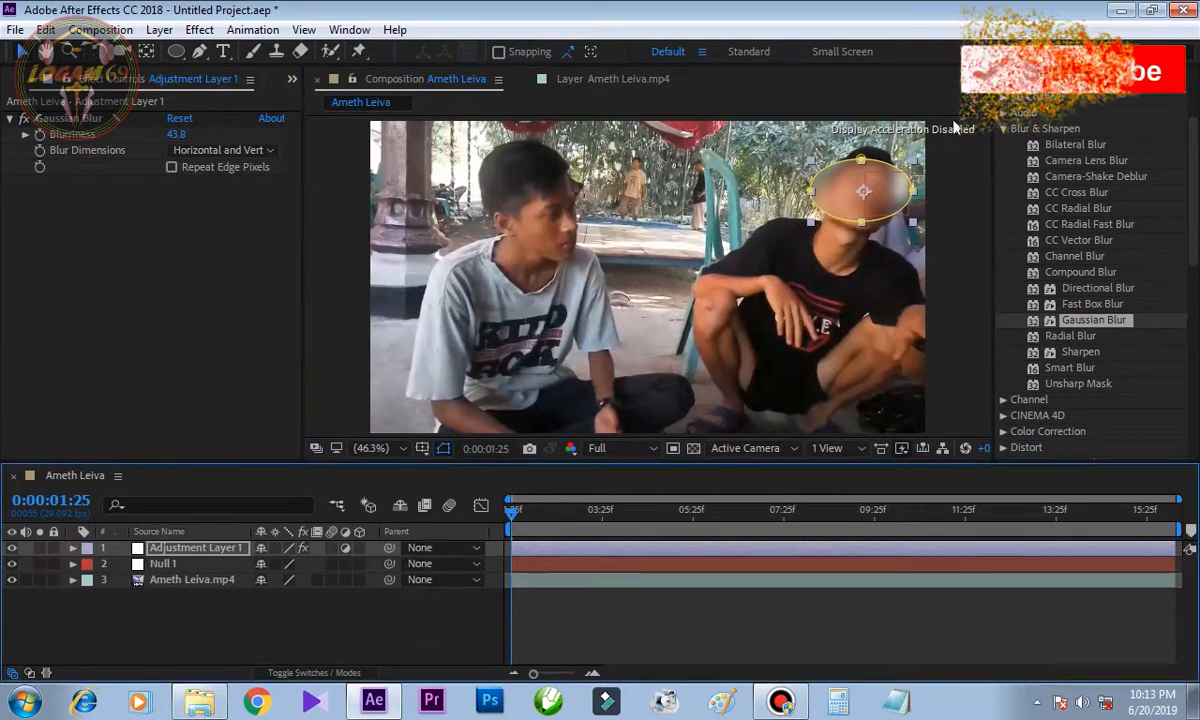
click(525, 620)
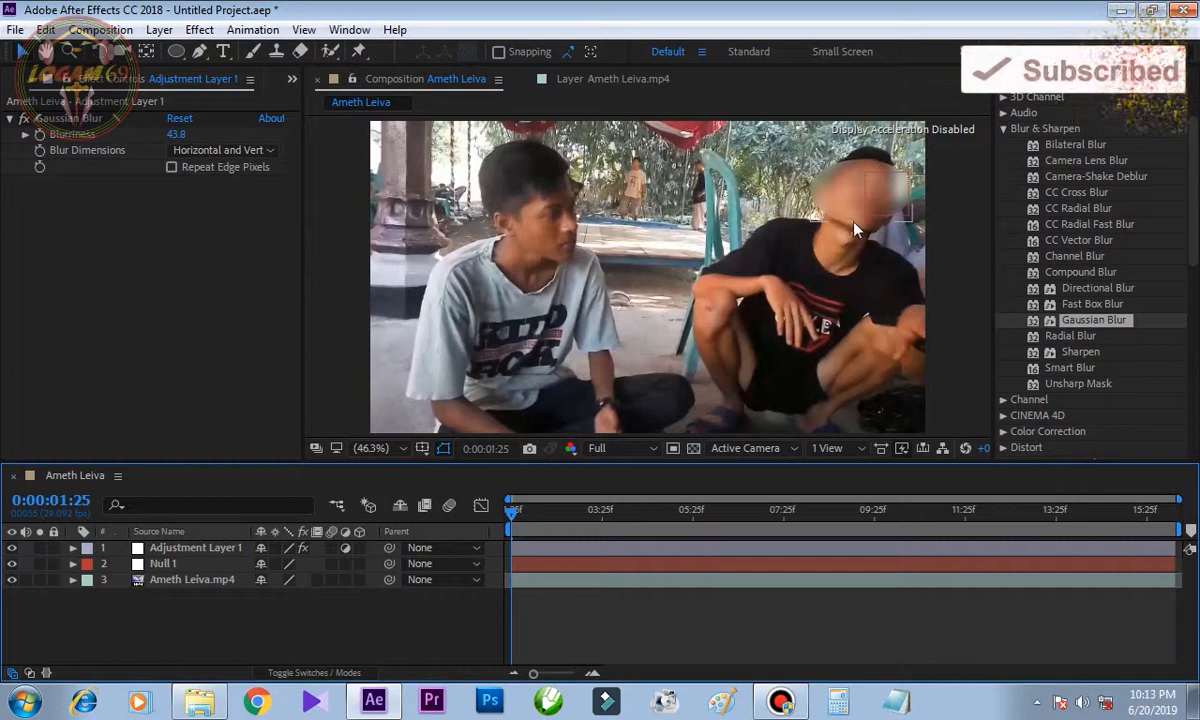
Play back the composition to check the blur against the man in black's movement, and return the playhead to 0:00:01:25
key(space)
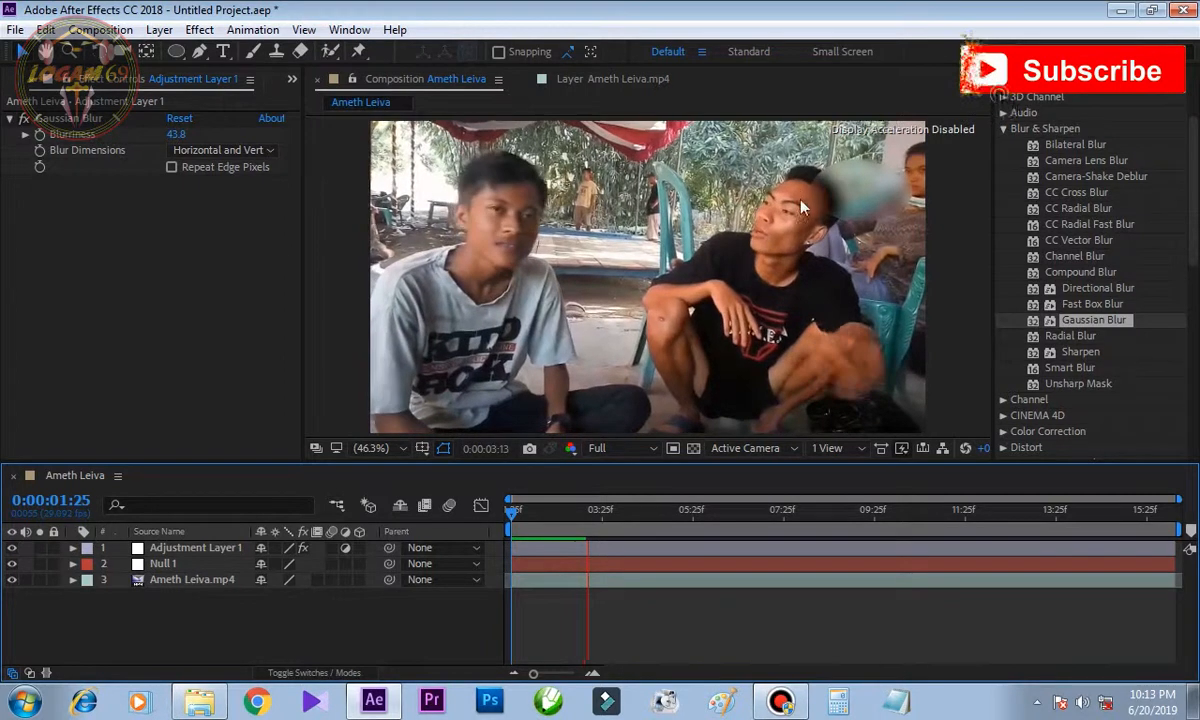
key(space)
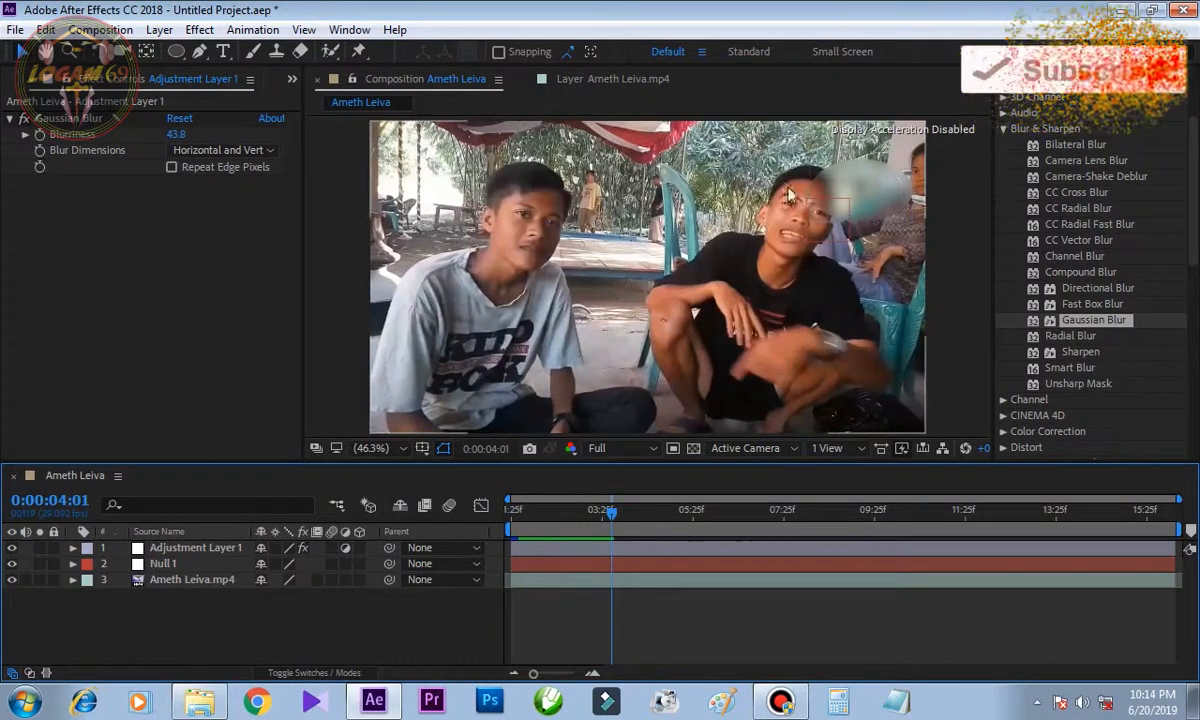
drag(613, 519, 512, 512)
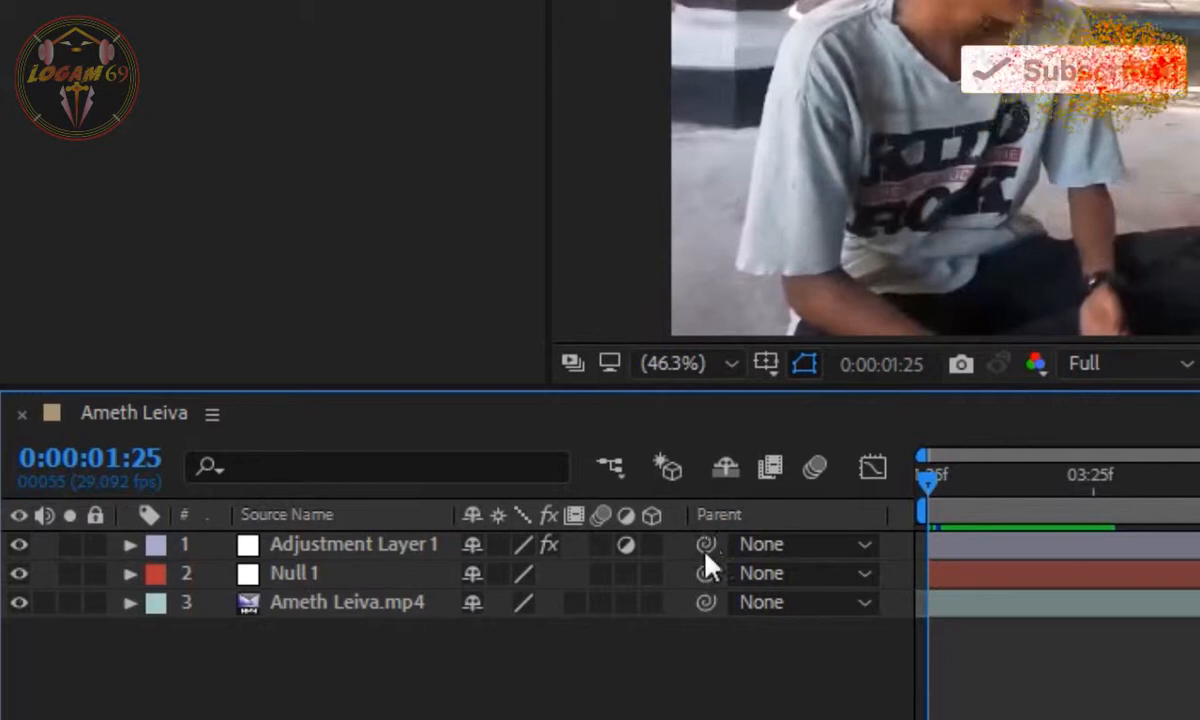
Parent Adjustment Layer 1 to the Null 1 layer
drag(708, 547, 515, 588)
drag(405, 573, 418, 571)
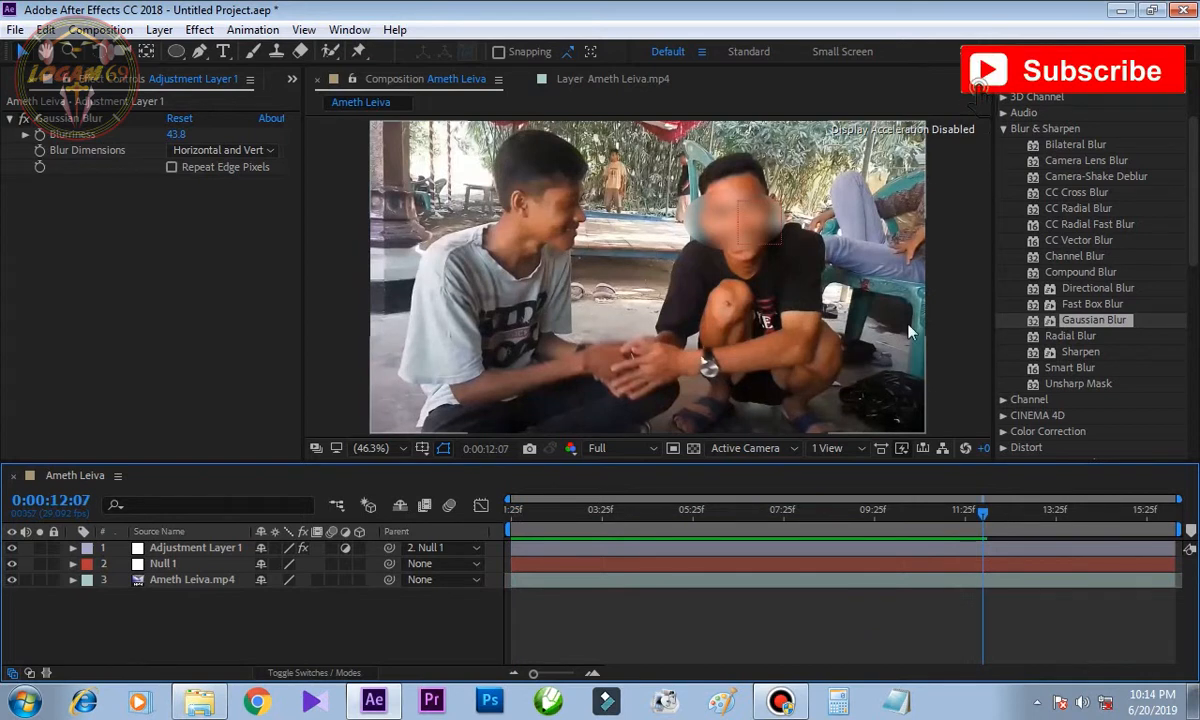
Return to 0:00:01:25 and play the composition to check how the parented blur follows the man in black's face
drag(980, 518, 488, 570)
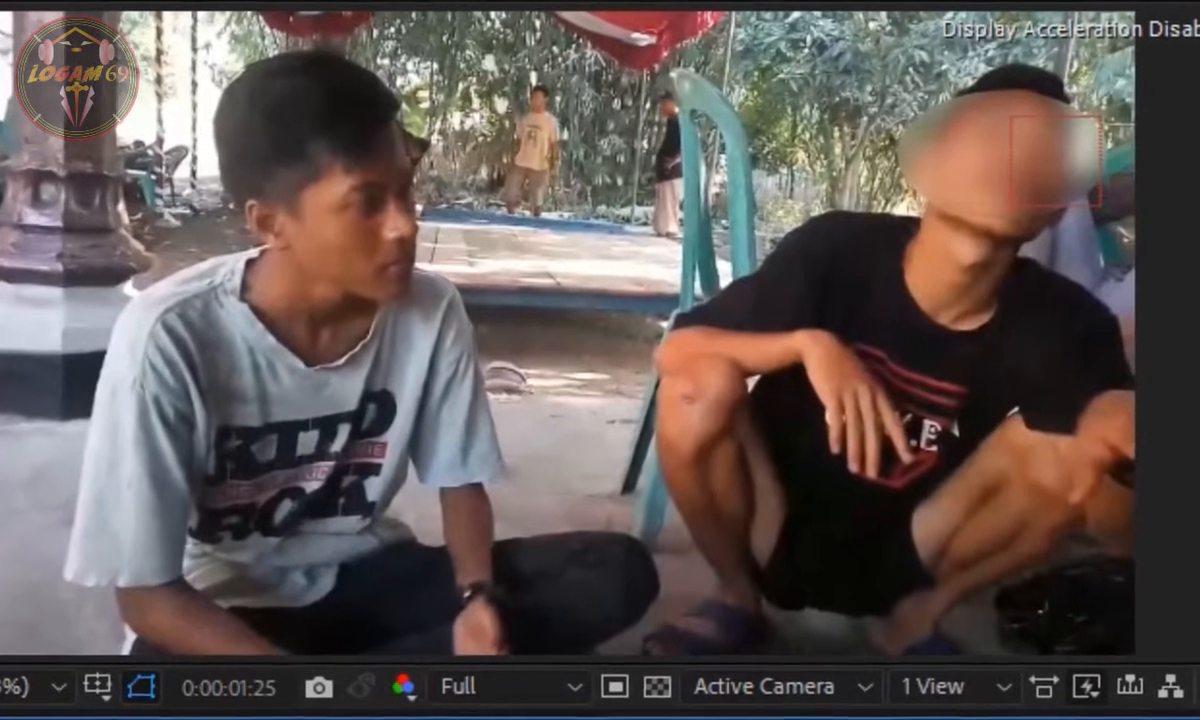
key(space)
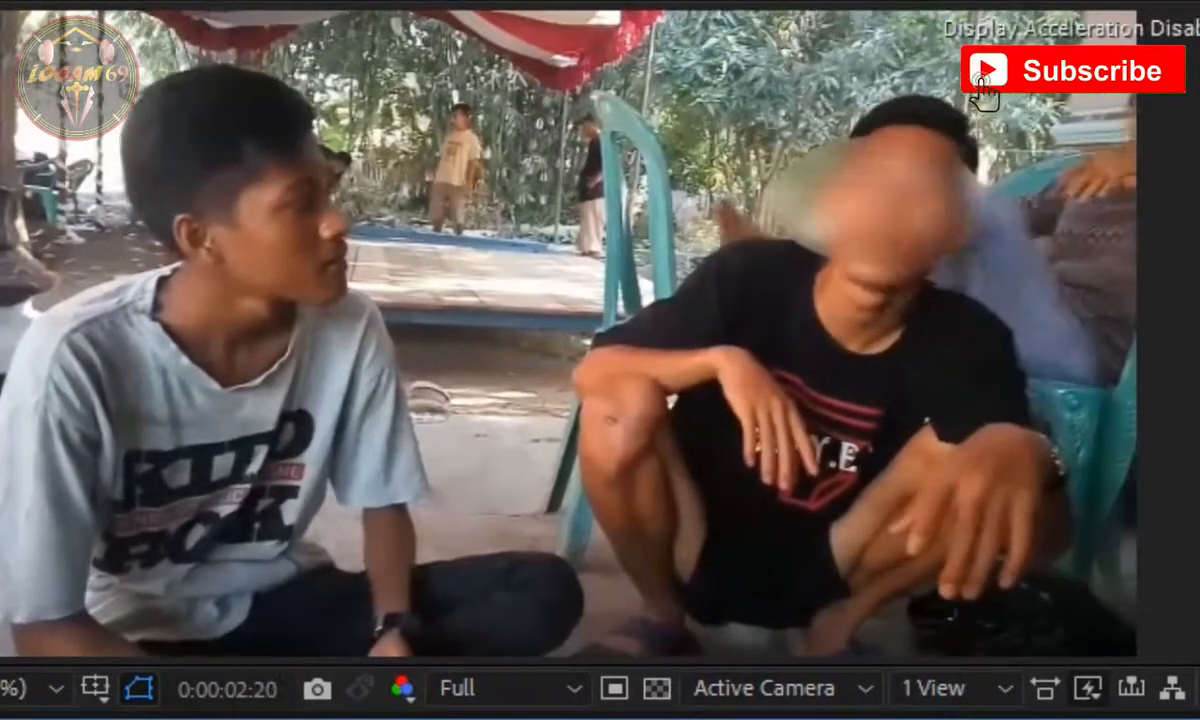